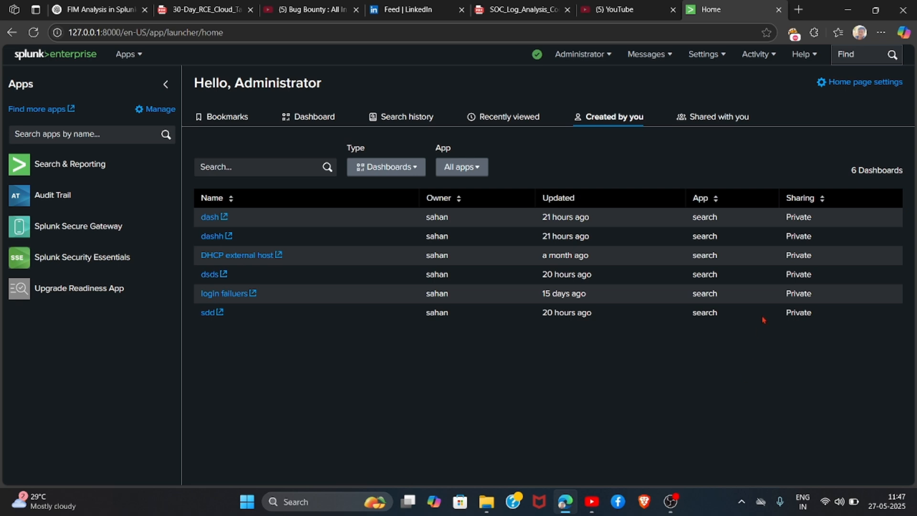
- Start adding new data with the method for uploading files from the computer
{"action": "left_click", "coordinate": [717, 60]}
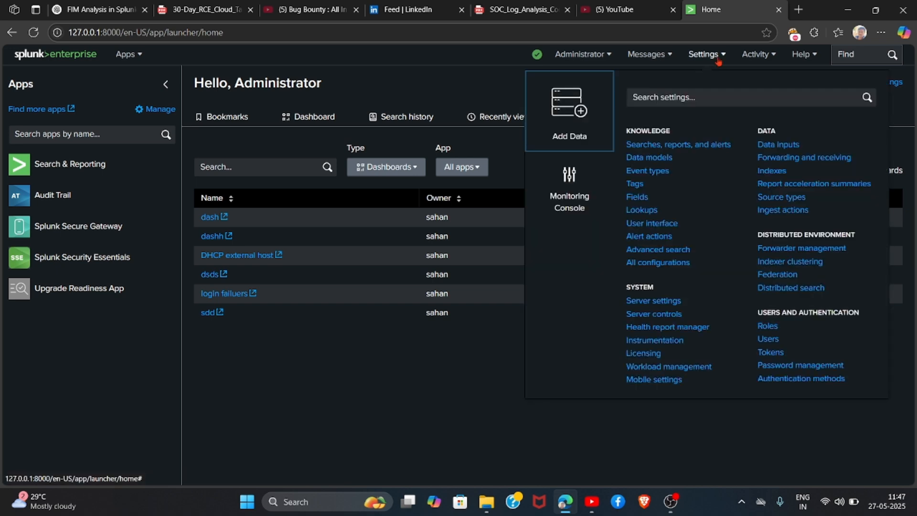
{"action": "left_click", "coordinate": [587, 102]}
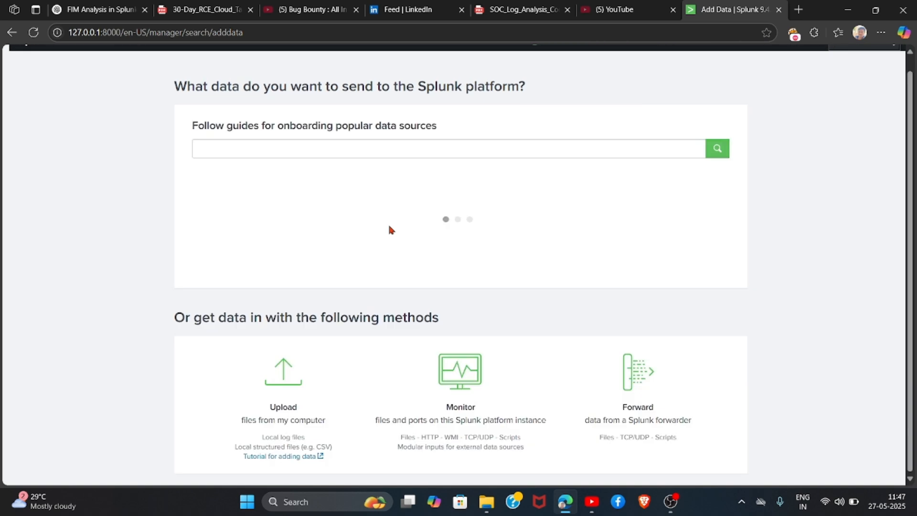
{"action": "scroll", "coordinate": [390, 228], "scroll_direction": "down", "scroll_amount": 2}
{"action": "scroll", "coordinate": [390, 230], "scroll_direction": "down", "scroll_amount": 1}
{"action": "scroll", "coordinate": [389, 229], "scroll_direction": "up", "scroll_amount": 1}
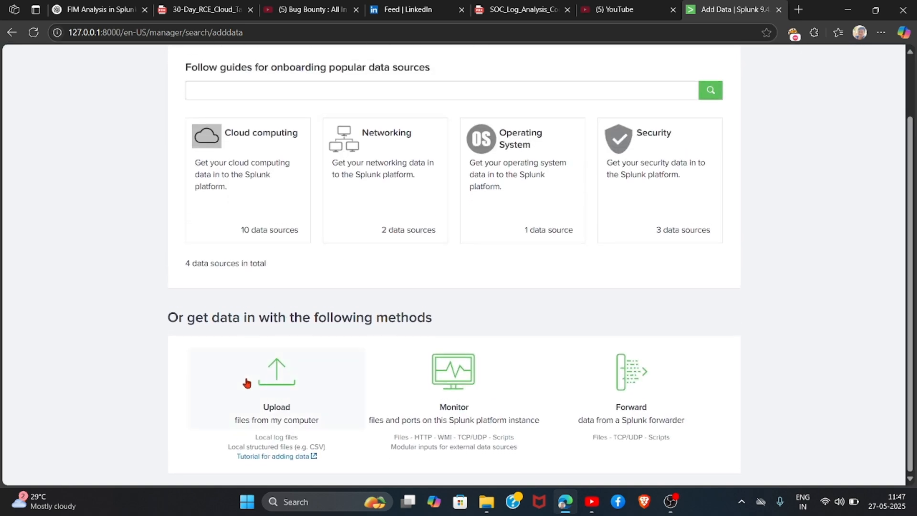
{"action": "left_click", "coordinate": [280, 373]}
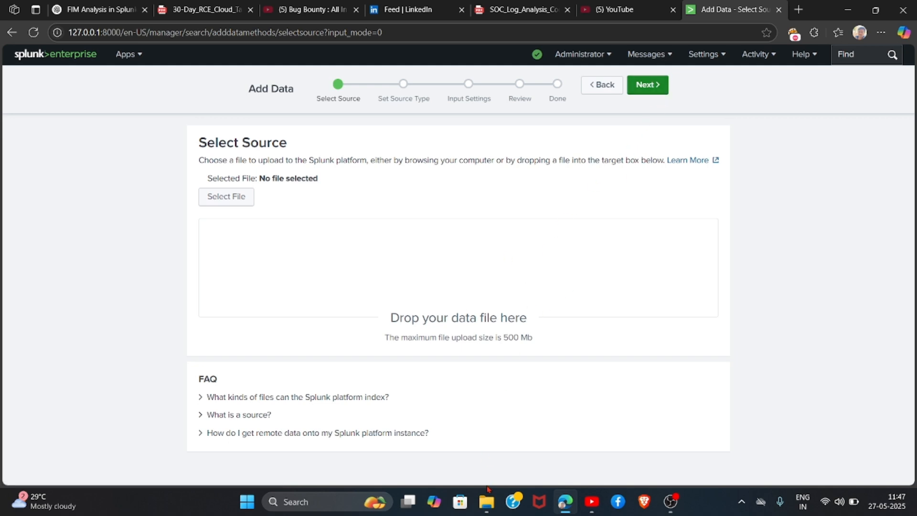
- Supply proxy_logs.txt from the Downloads folder as the upload source and proceed to the source type settings
{"action": "left_click", "coordinate": [487, 503]}
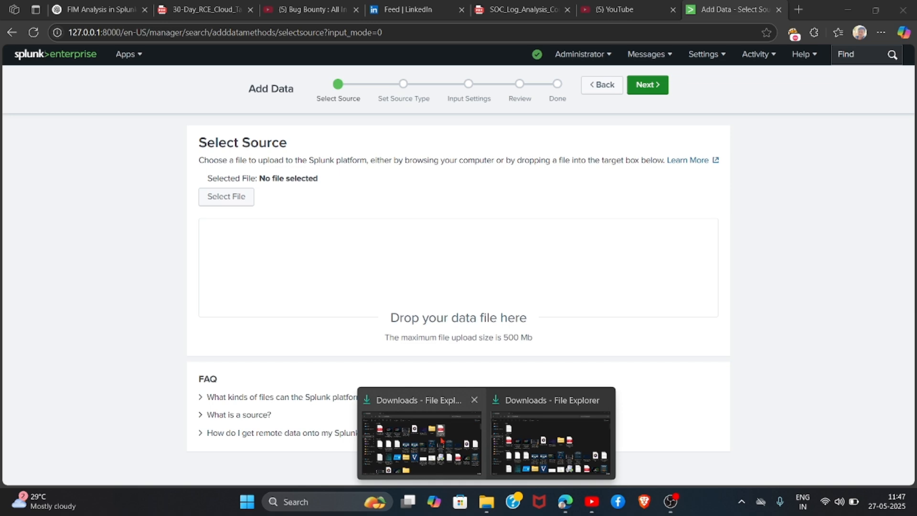
{"action": "left_click", "coordinate": [421, 442]}
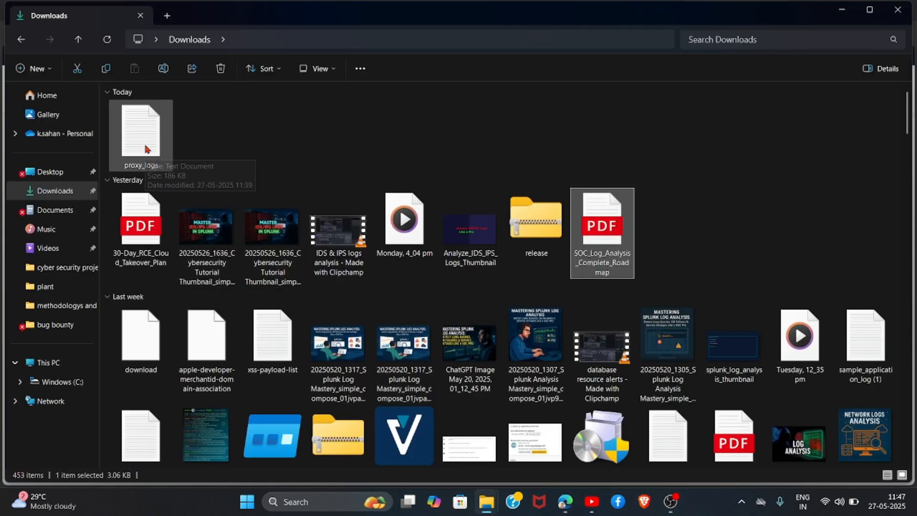
{"action": "left_click_drag", "start_coordinate": [157, 168], "coordinate": [487, 244]}
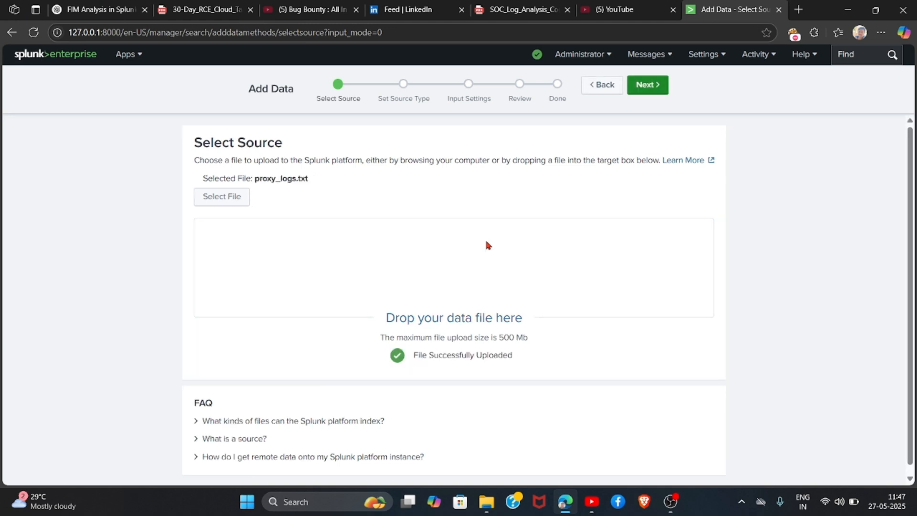
{"action": "left_click", "coordinate": [647, 84]}
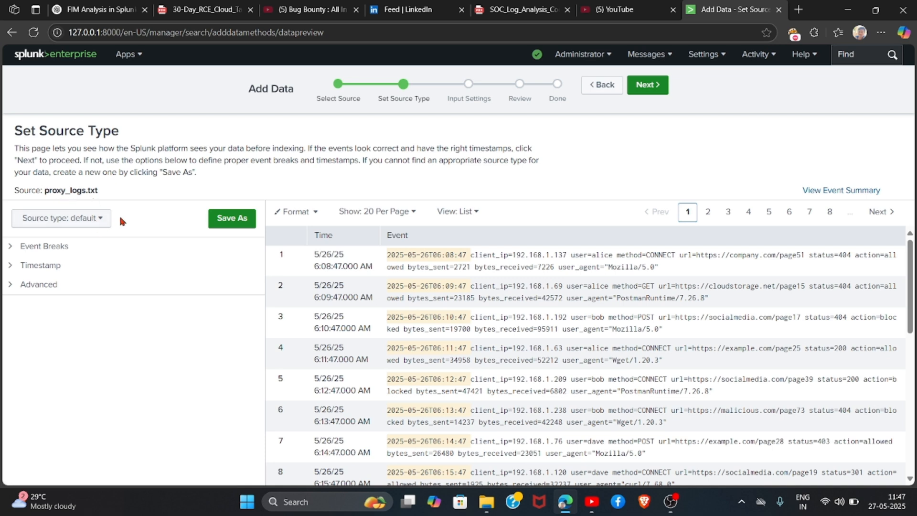
- Set the source type of the uploaded file to syslog and proceed to the input settings
{"action": "left_click", "coordinate": [93, 227]}
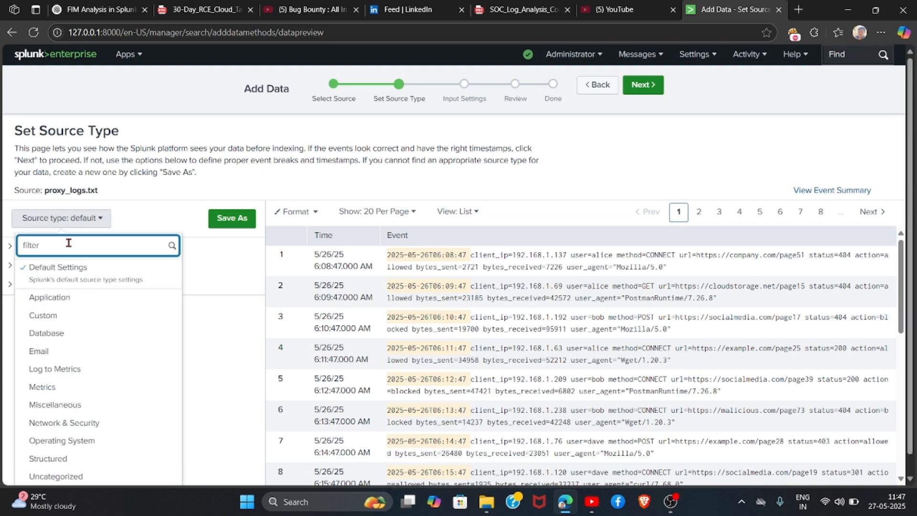
{"action": "type", "text": "s"}
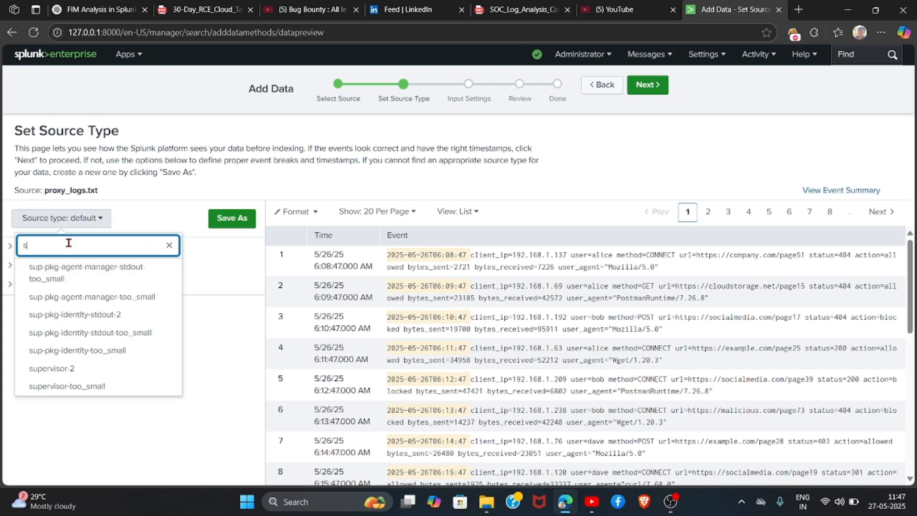
{"action": "type", "text": "ys"}
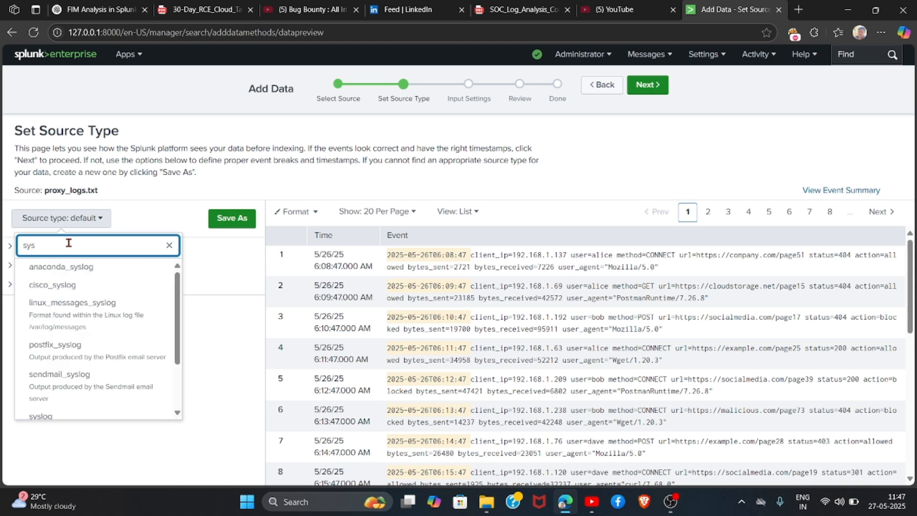
{"action": "left_click", "coordinate": [58, 416]}
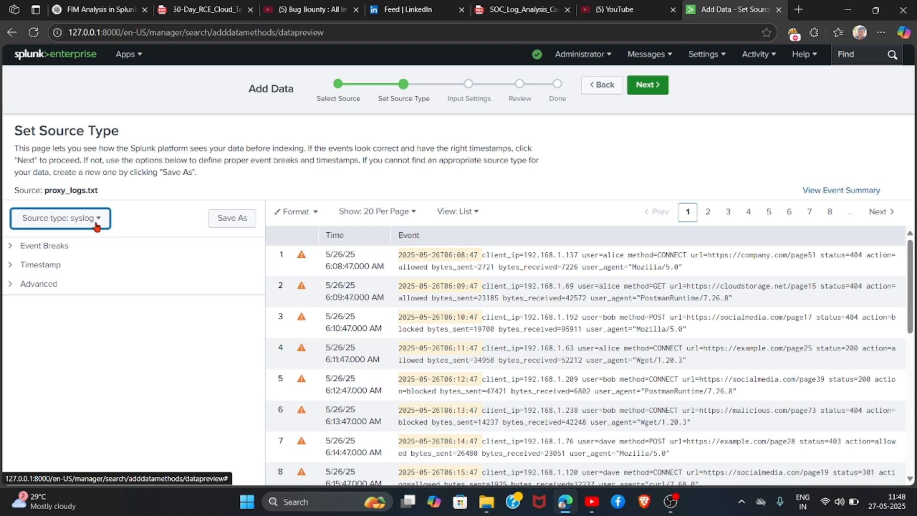
{"action": "left_click", "coordinate": [650, 84]}
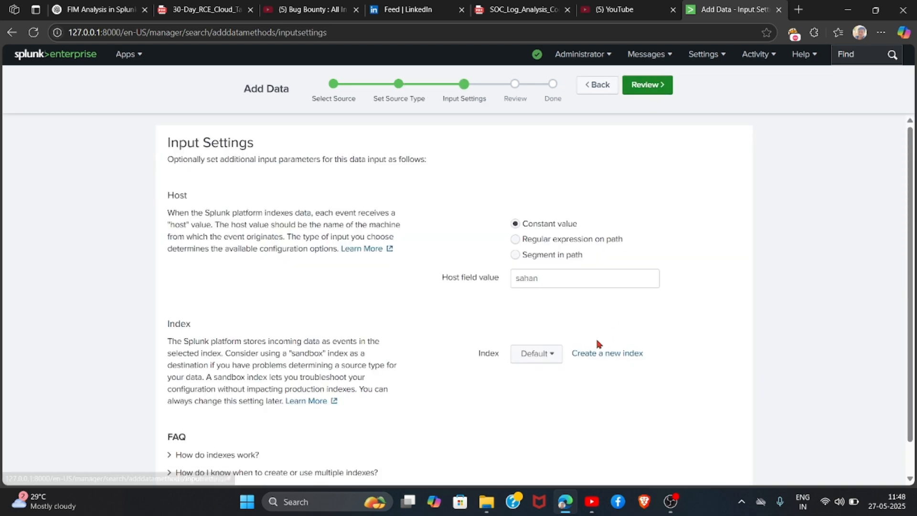
- Create a new events index named proxy_logs for the uploaded data
{"action": "left_click", "coordinate": [588, 353]}
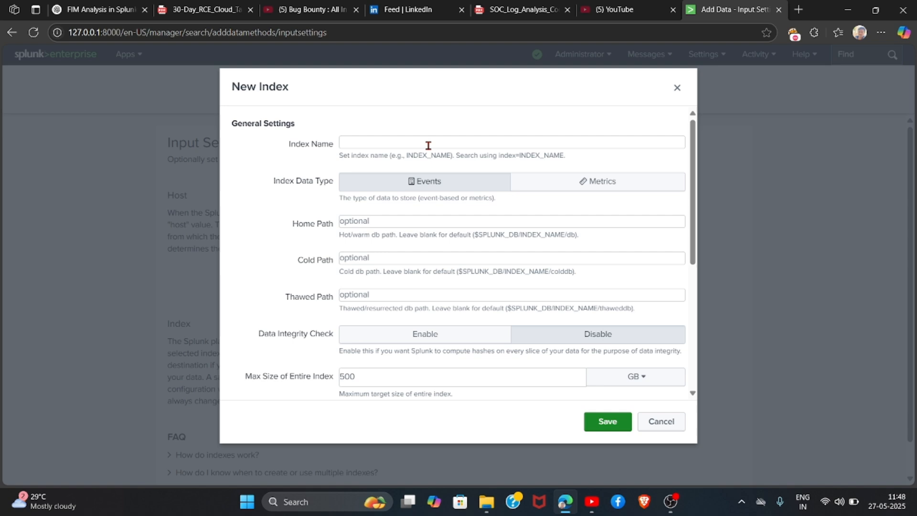
{"action": "type", "text": "proxy+logs"}
{"action": "left_click", "coordinate": [615, 425]}
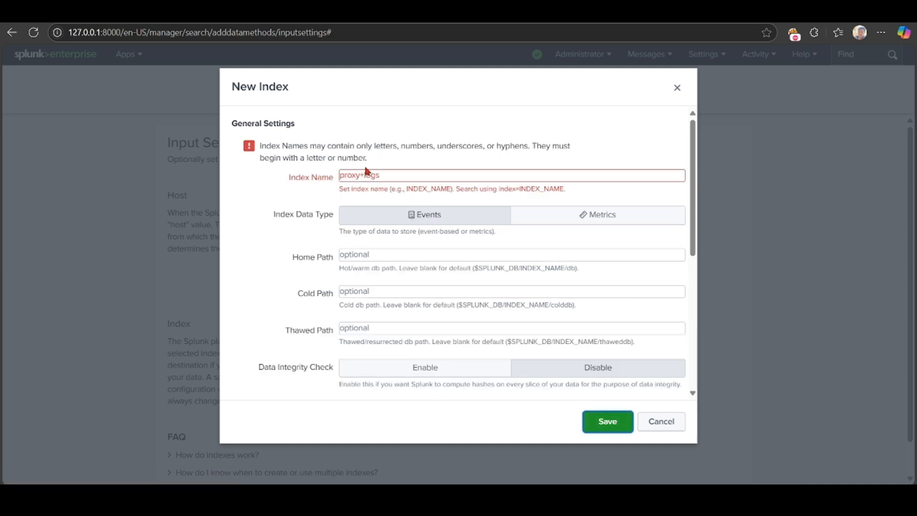
{"action": "left_click", "coordinate": [366, 174]}
{"action": "key", "text": "ctrl+a"}
{"action": "type", "text": "proxylogs_"}
{"action": "left_click", "coordinate": [606, 421]}
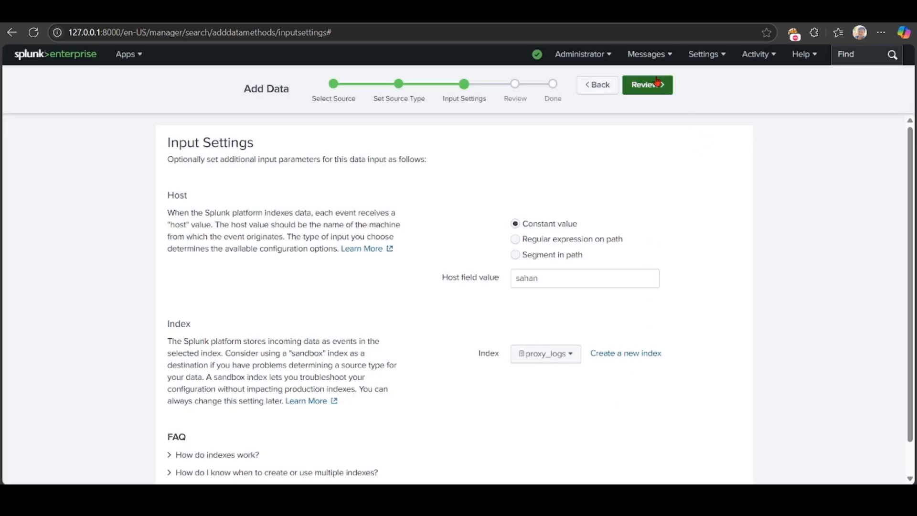
- Review and submit the upload, and start searching the uploaded data
{"action": "left_click", "coordinate": [656, 84]}
{"action": "left_click", "coordinate": [658, 83]}
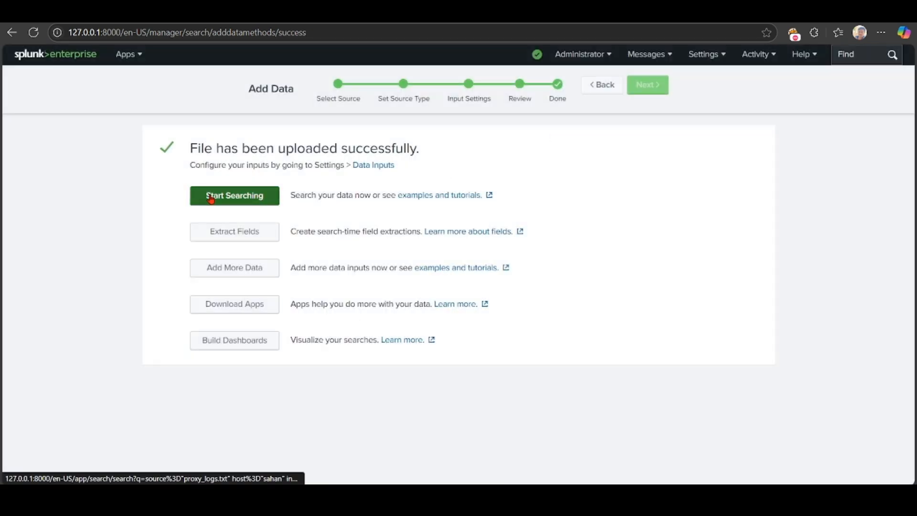
{"action": "left_click", "coordinate": [210, 200]}
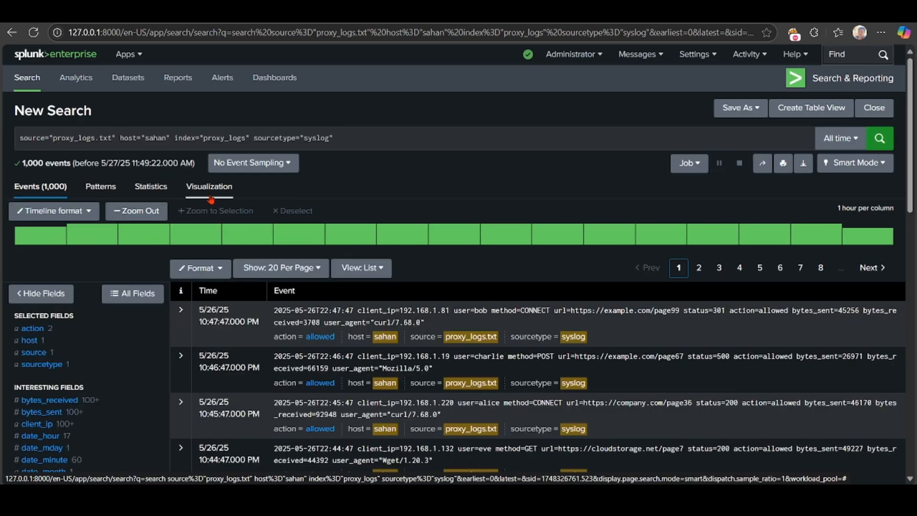
- Examine the proxy log events, including their timestamps, users, actions and the list of extracted fields
{"action": "scroll", "coordinate": [210, 199], "scroll_direction": "down", "scroll_amount": 3}
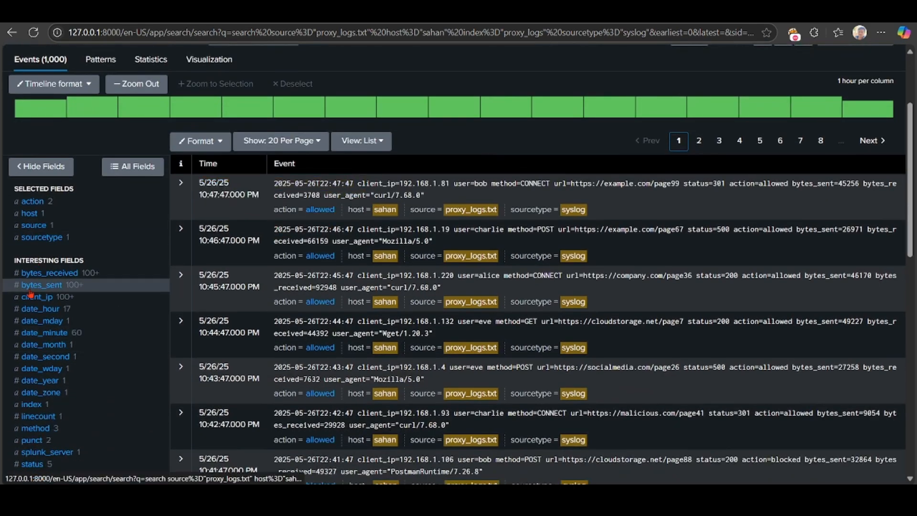
{"action": "scroll", "coordinate": [29, 295], "scroll_direction": "down", "scroll_amount": 3}
{"action": "scroll", "coordinate": [28, 308], "scroll_direction": "up", "scroll_amount": 2}
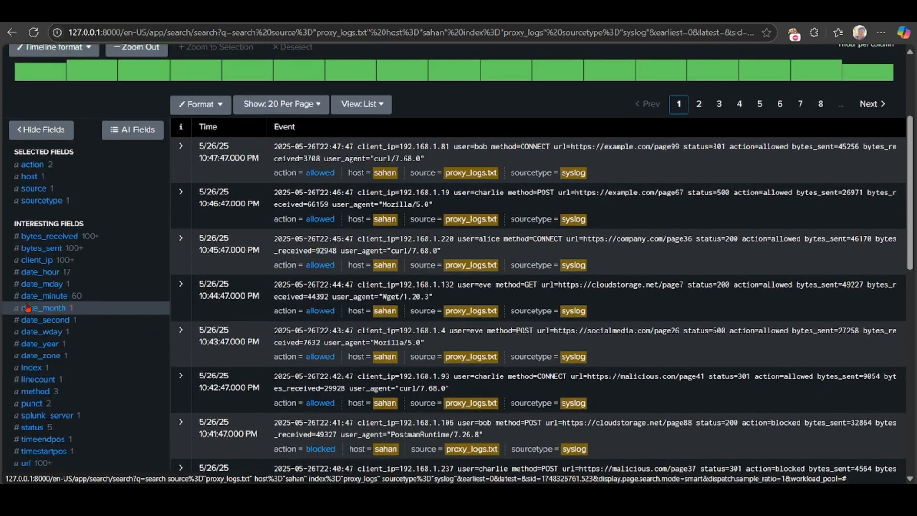
{"action": "scroll", "coordinate": [28, 308], "scroll_direction": "down", "scroll_amount": 1}
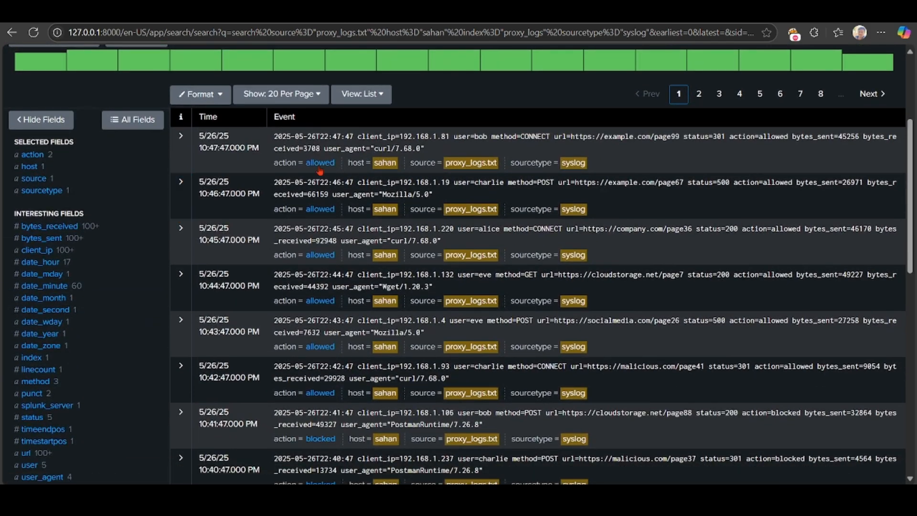
{"action": "scroll", "coordinate": [321, 171], "scroll_direction": "up", "scroll_amount": 1}
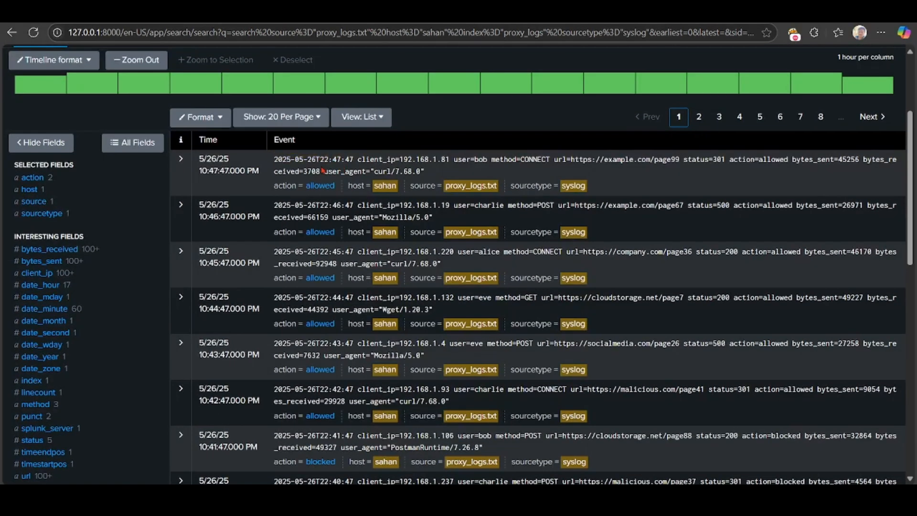
{"action": "left_click_drag", "start_coordinate": [274, 159], "coordinate": [351, 162]}
{"action": "scroll", "coordinate": [471, 181], "scroll_direction": "down", "scroll_amount": 8}
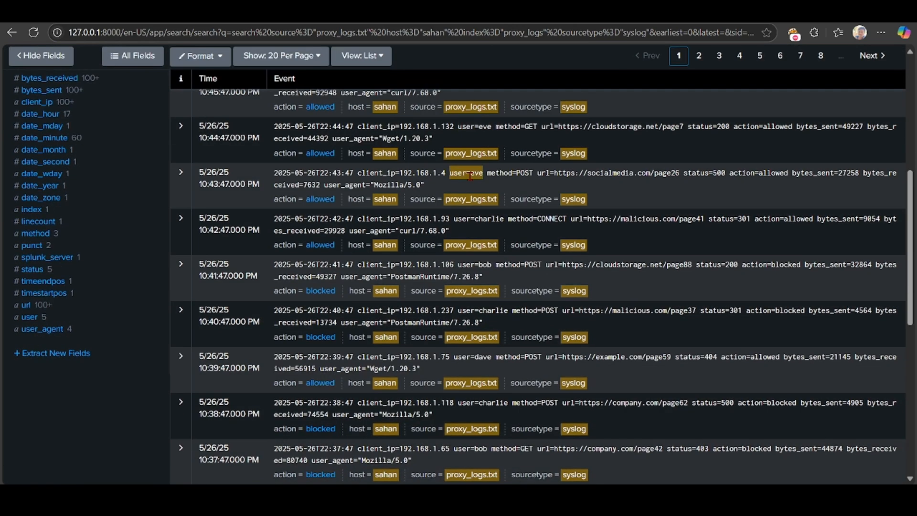
{"action": "scroll", "coordinate": [471, 180], "scroll_direction": "up", "scroll_amount": 6}
{"action": "scroll", "coordinate": [472, 180], "scroll_direction": "up", "scroll_amount": 2}
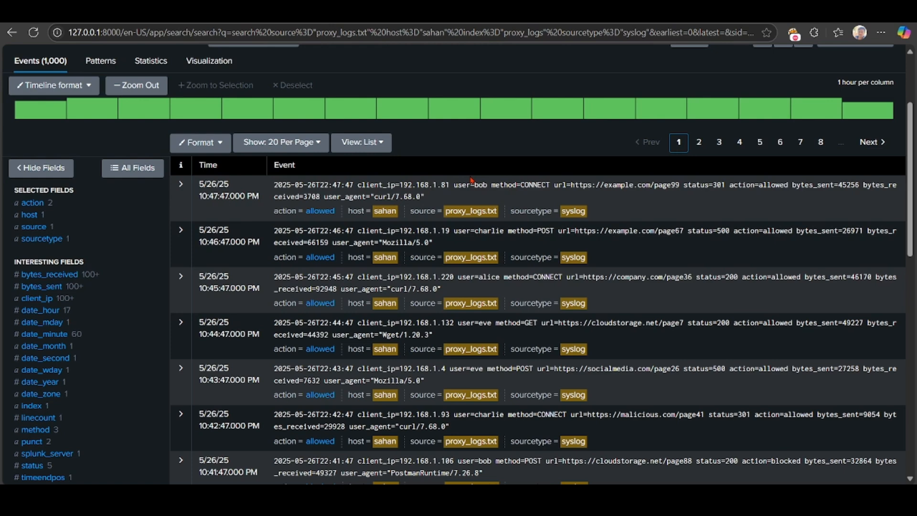
- Examine the value distributions of the user and url fields
{"action": "scroll", "coordinate": [472, 181], "scroll_direction": "down", "scroll_amount": 3}
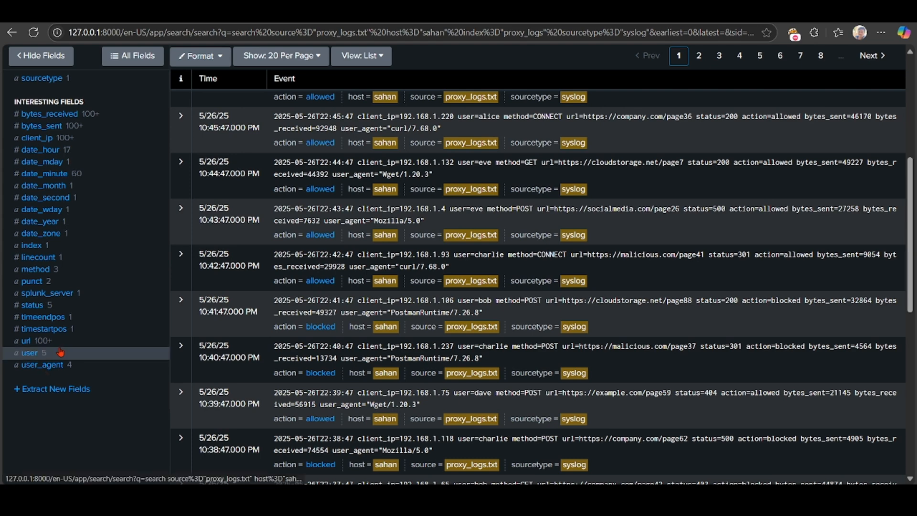
{"action": "left_click", "coordinate": [29, 353]}
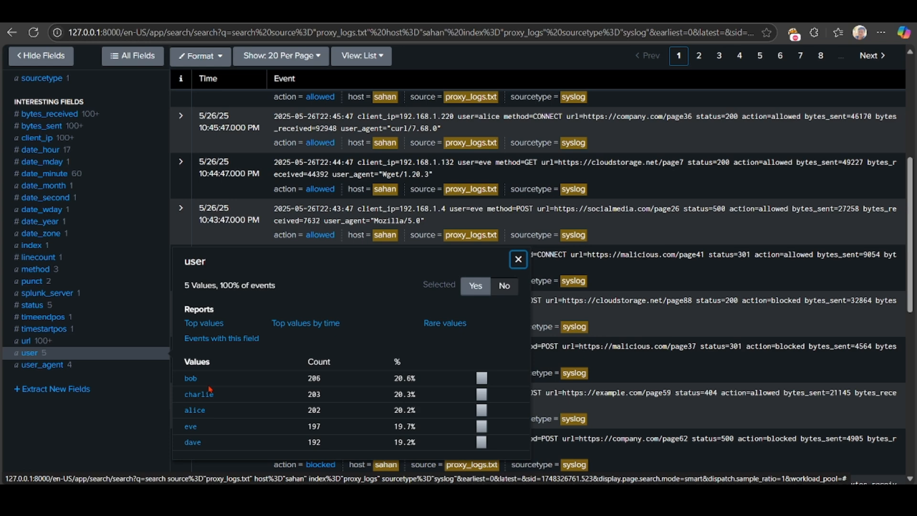
{"action": "scroll", "coordinate": [224, 383], "scroll_direction": "down", "scroll_amount": 2}
{"action": "scroll", "coordinate": [38, 308], "scroll_direction": "up", "scroll_amount": 1}
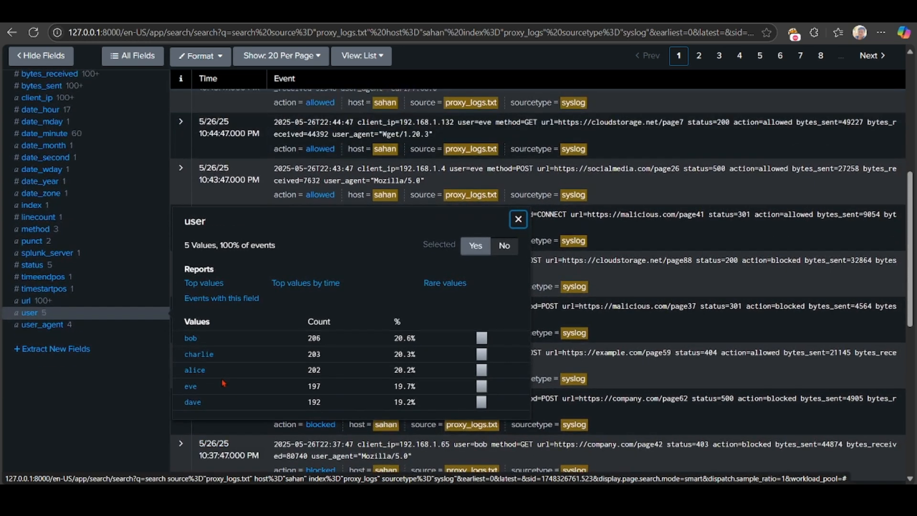
{"action": "left_click", "coordinate": [30, 301]}
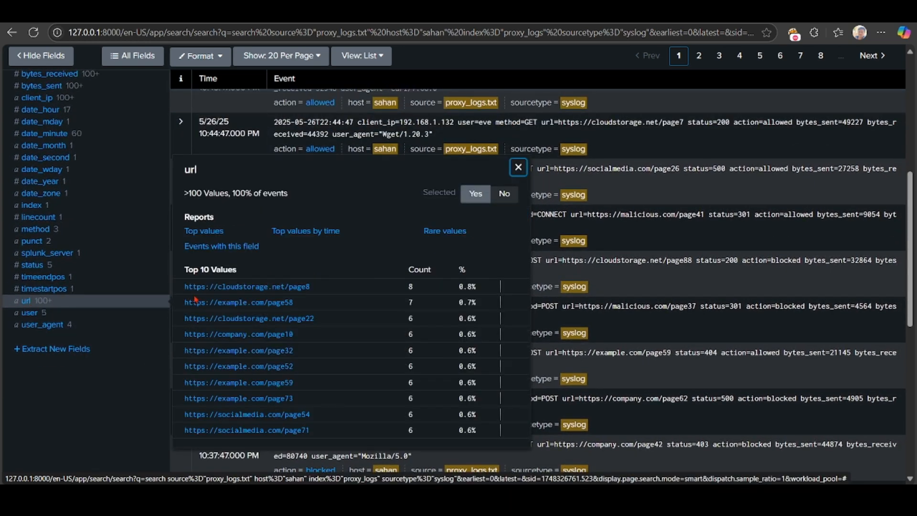
{"action": "scroll", "coordinate": [217, 321], "scroll_direction": "down", "scroll_amount": 1}
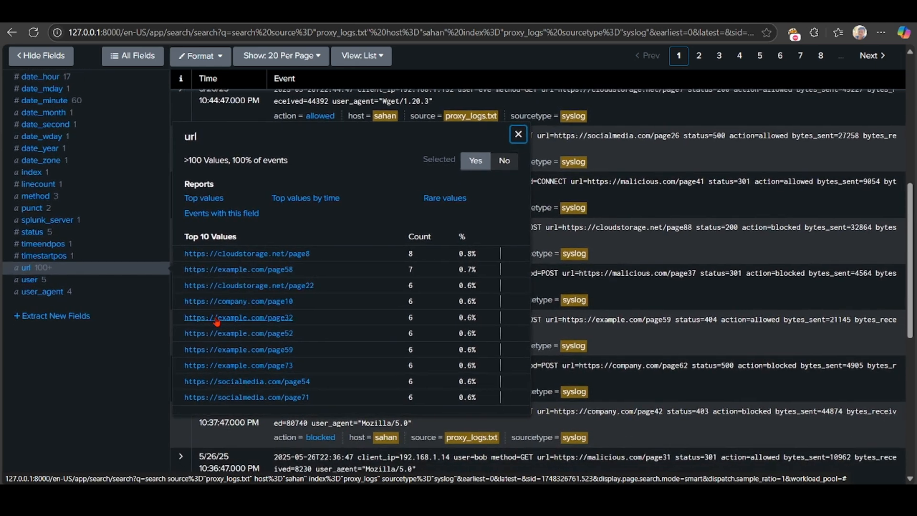
{"action": "scroll", "coordinate": [216, 317], "scroll_direction": "up", "scroll_amount": 3}
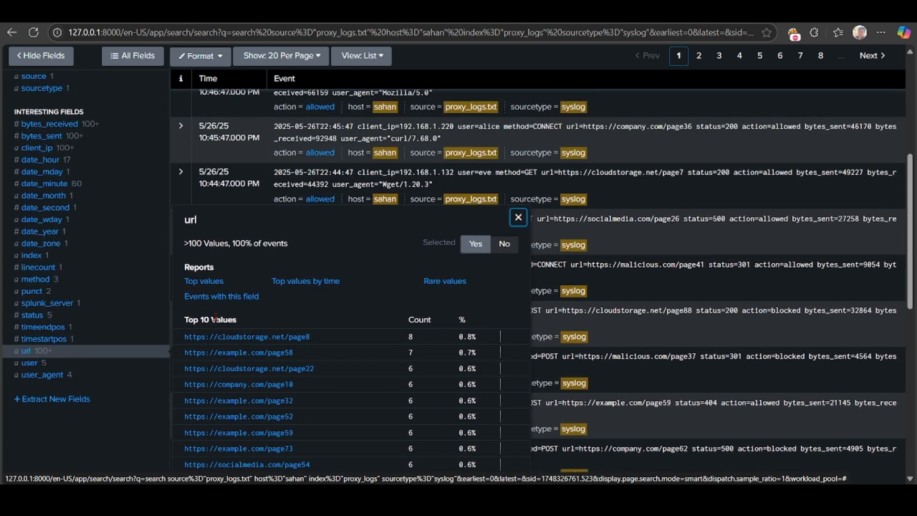
- Filter the proxy log events to status 403 from the status field's values
{"action": "left_click", "coordinate": [36, 318]}
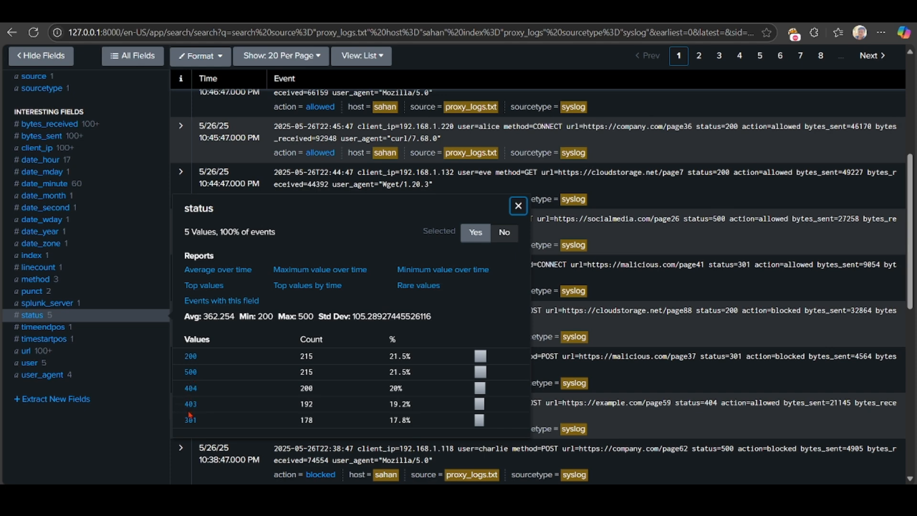
{"action": "scroll", "coordinate": [191, 423], "scroll_direction": "down", "scroll_amount": 1}
{"action": "scroll", "coordinate": [191, 424], "scroll_direction": "up", "scroll_amount": 1}
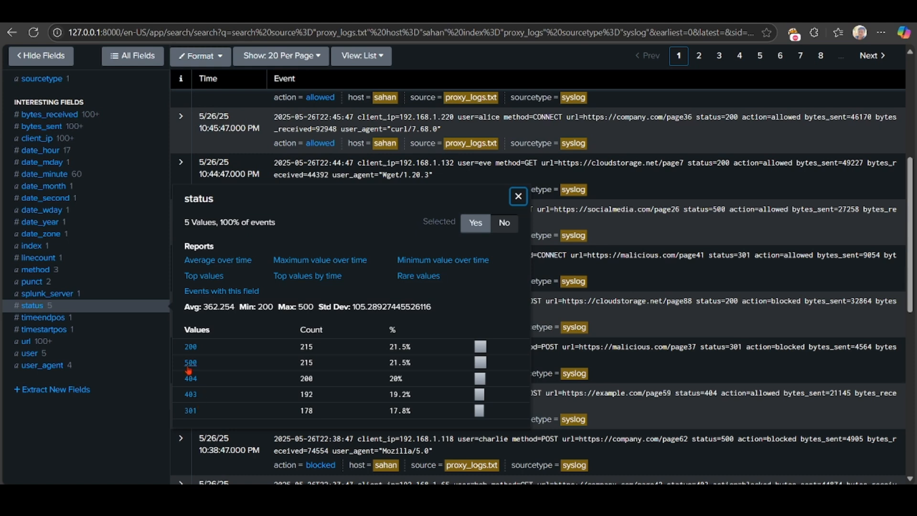
{"action": "left_click", "coordinate": [191, 395]}
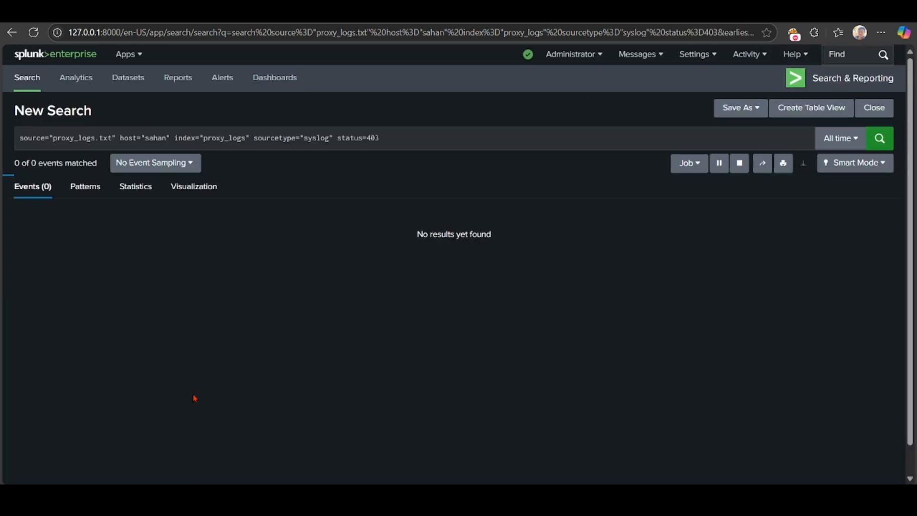
{"action": "scroll", "coordinate": [195, 398], "scroll_direction": "down", "scroll_amount": 3}
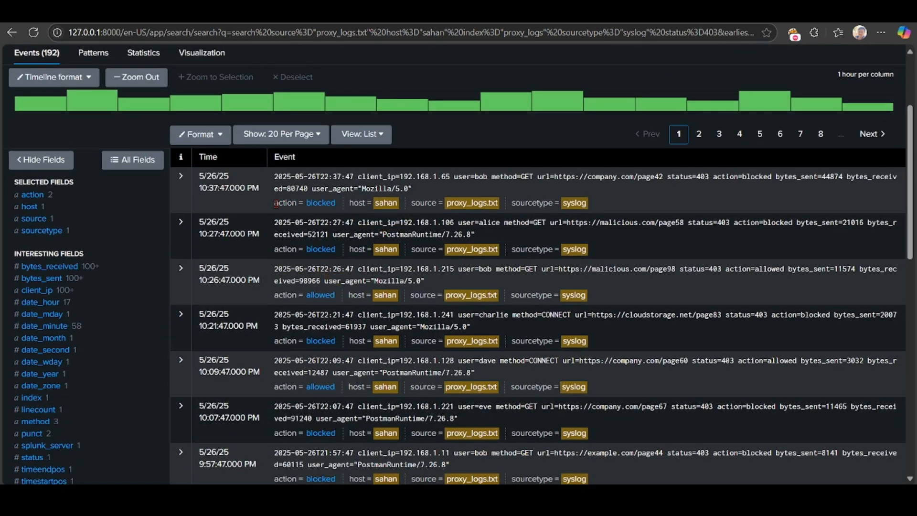
- Examine the status 403 events, comparing the action values of the requests
{"action": "left_click_drag", "start_coordinate": [274, 203], "coordinate": [341, 207]}
{"action": "left_click", "coordinate": [330, 211]}
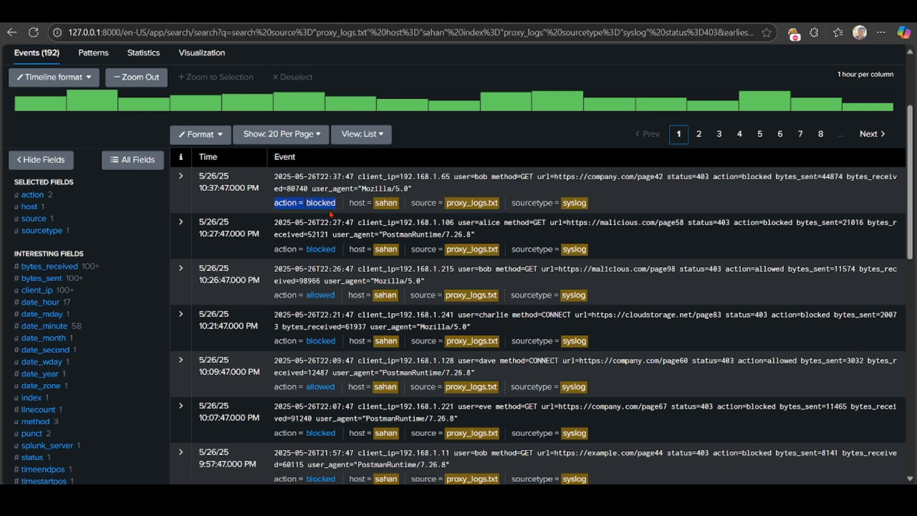
{"action": "left_click", "coordinate": [251, 210]}
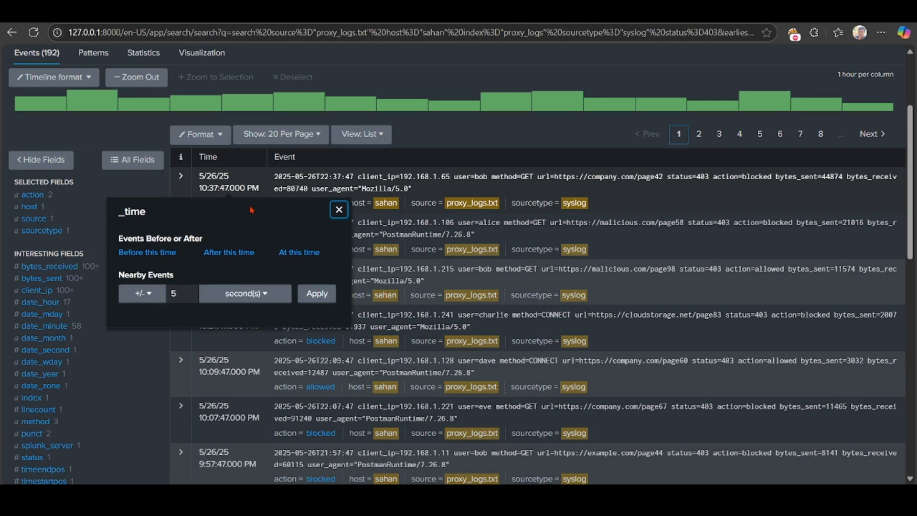
{"action": "left_click", "coordinate": [336, 212]}
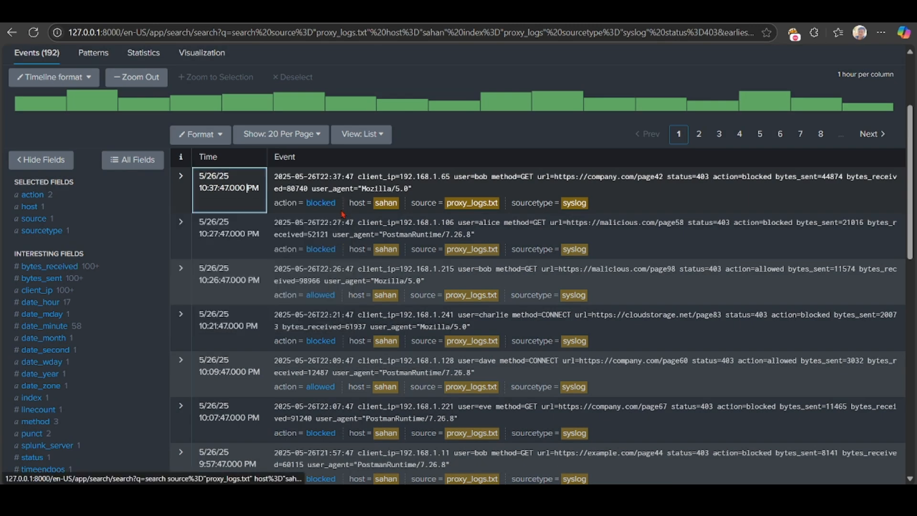
{"action": "left_click", "coordinate": [435, 150]}
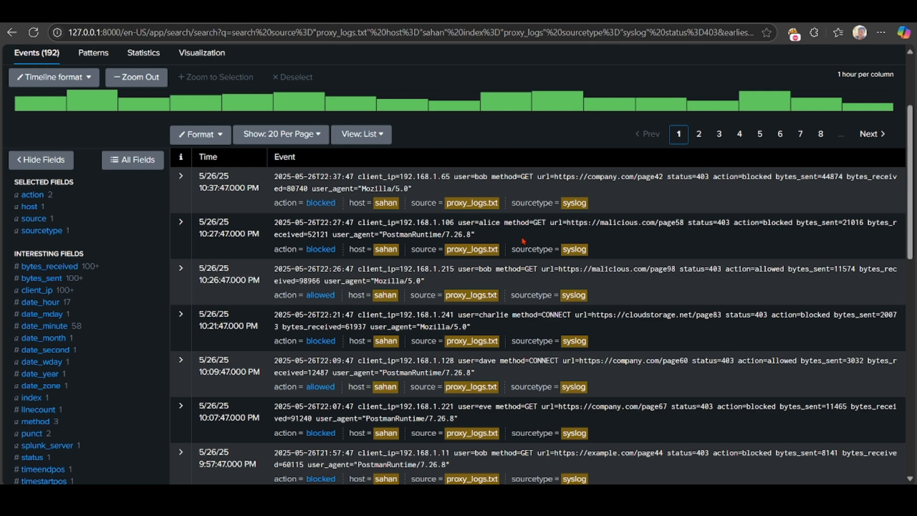
{"action": "scroll", "coordinate": [524, 241], "scroll_direction": "down", "scroll_amount": 3}
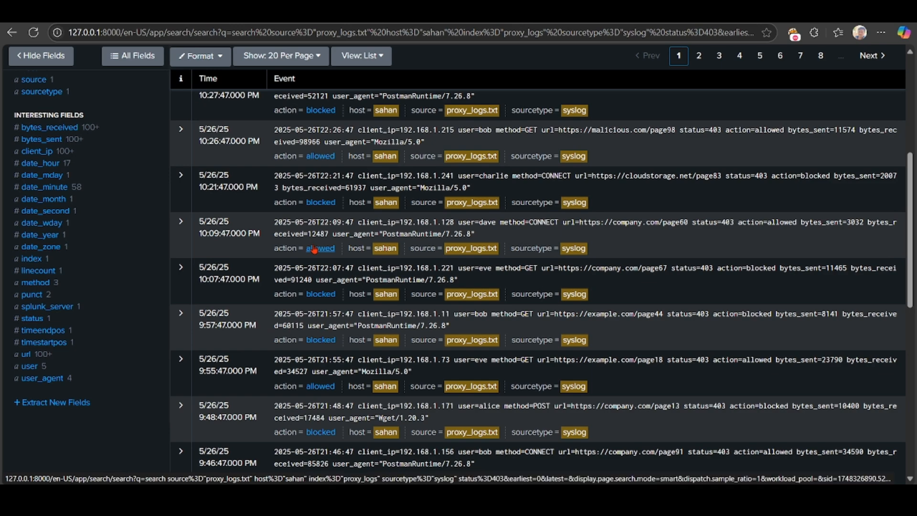
{"action": "scroll", "coordinate": [314, 250], "scroll_direction": "down", "scroll_amount": 2}
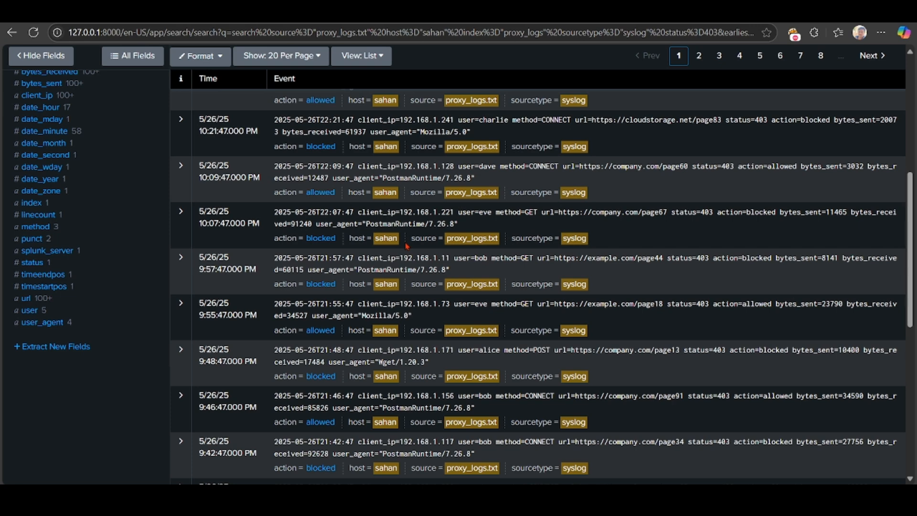
- Return to the previous search of the proxy log events without the status 403 filter
{"action": "scroll", "coordinate": [405, 242], "scroll_direction": "left", "scroll_amount": 5}
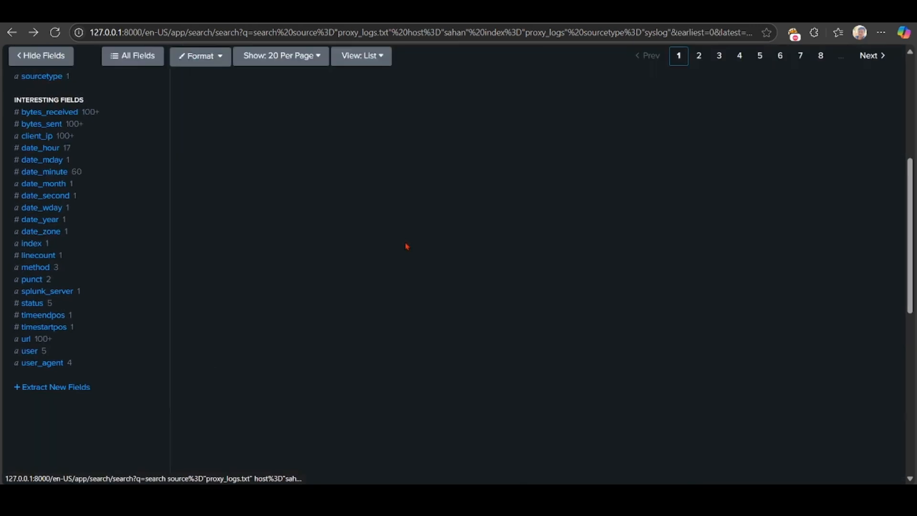
{"action": "scroll", "coordinate": [407, 247], "scroll_direction": "up", "scroll_amount": 5}
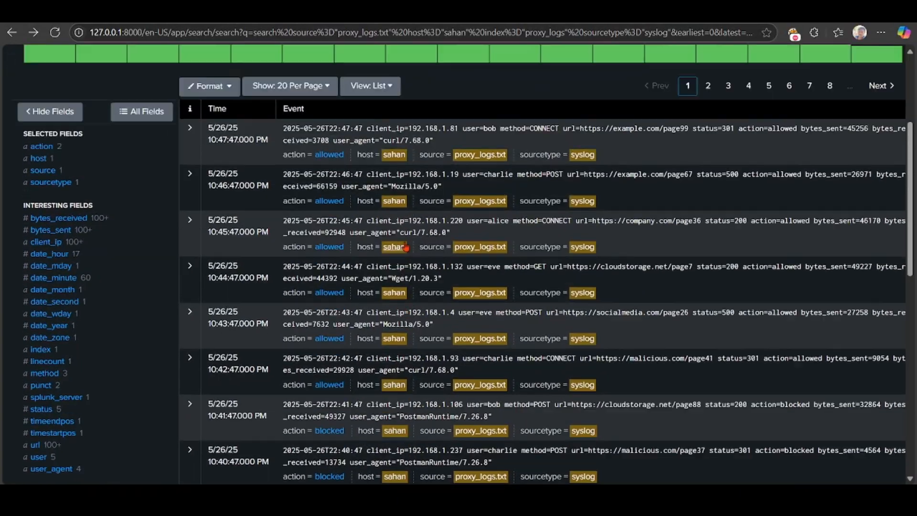
{"action": "scroll", "coordinate": [407, 246], "scroll_direction": "down", "scroll_amount": 5}
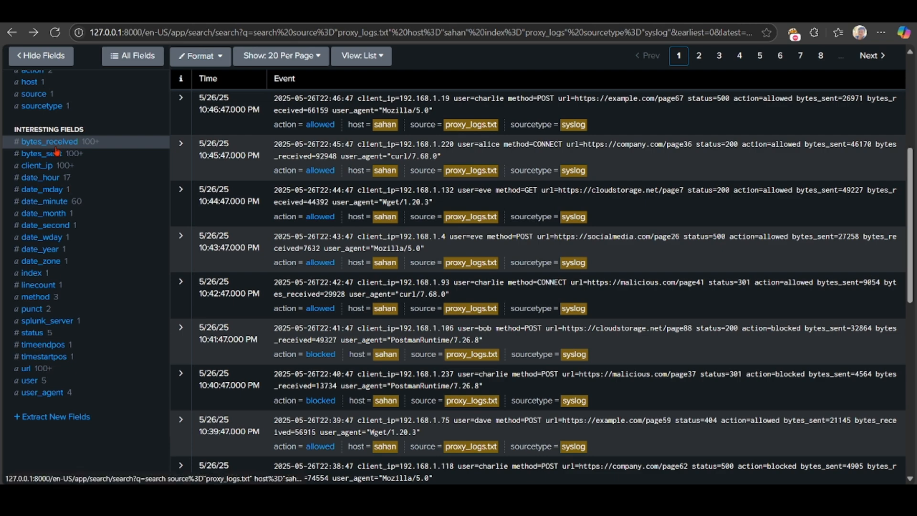
- Examine the value distributions of the client_ip, linecount, method, punct, splunk_server and status fields
{"action": "left_click", "coordinate": [47, 172]}
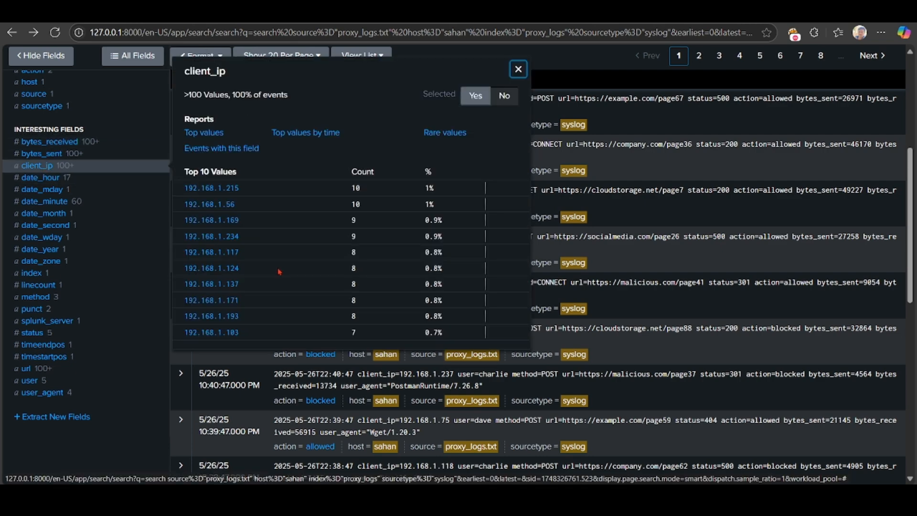
{"action": "scroll", "coordinate": [278, 268], "scroll_direction": "down", "scroll_amount": 2}
{"action": "scroll", "coordinate": [280, 271], "scroll_direction": "up", "scroll_amount": 3}
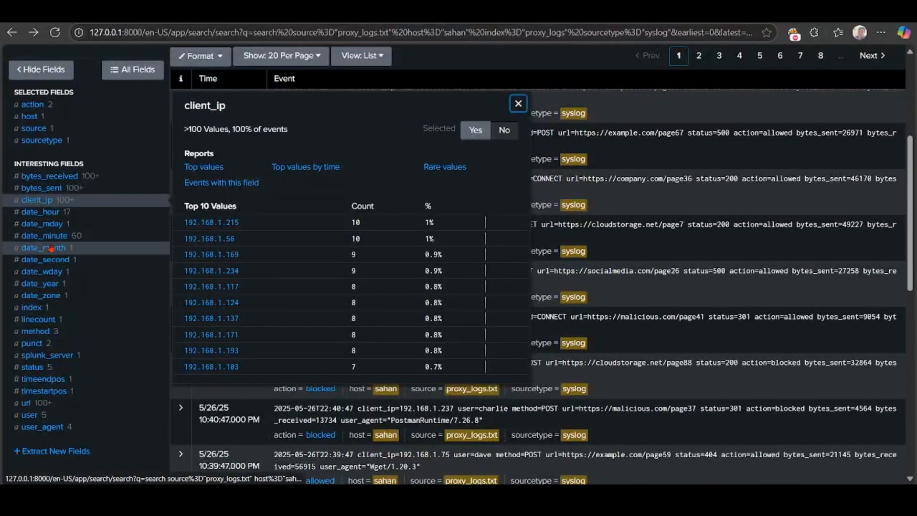
{"action": "left_click", "coordinate": [38, 319]}
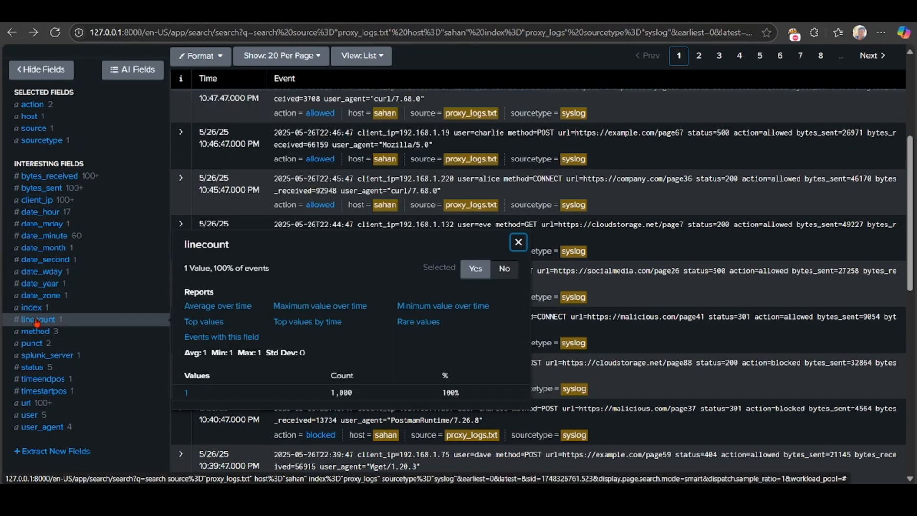
{"action": "left_click", "coordinate": [38, 332]}
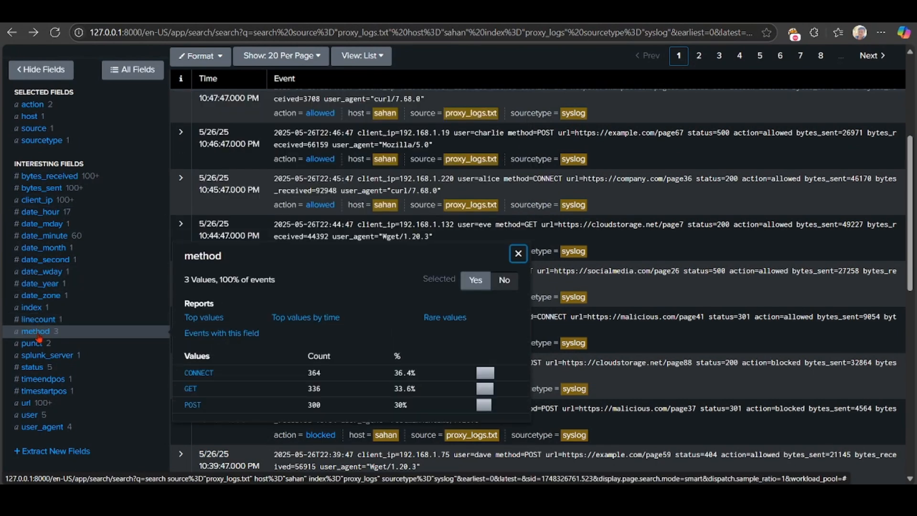
{"action": "left_click", "coordinate": [36, 343]}
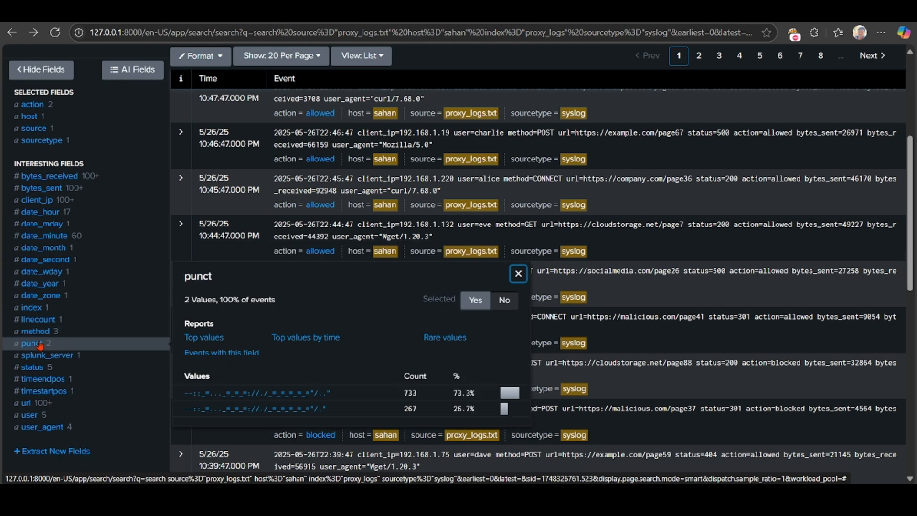
{"action": "left_click", "coordinate": [44, 356]}
{"action": "left_click", "coordinate": [45, 367]}
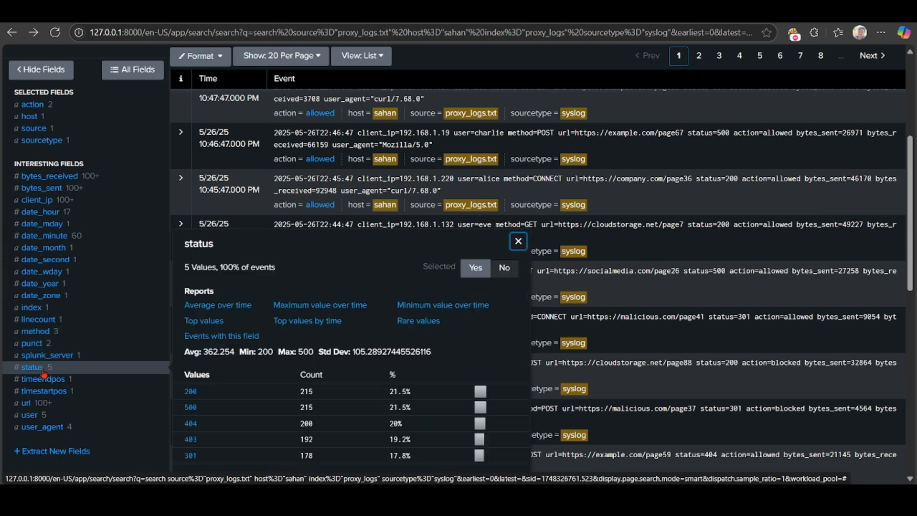
{"action": "scroll", "coordinate": [253, 382], "scroll_direction": "down", "scroll_amount": 1}
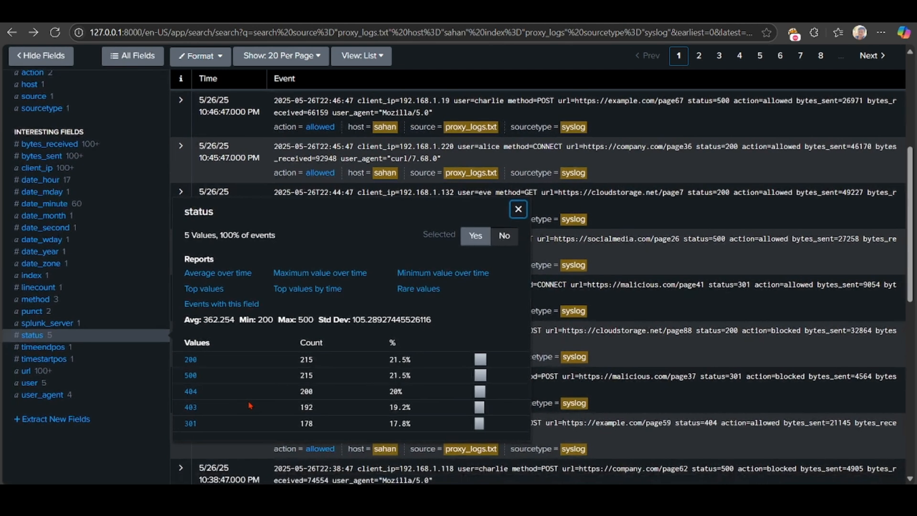
- Examine the value distributions of the url and user_agent fields
{"action": "left_click", "coordinate": [33, 371]}
{"action": "scroll", "coordinate": [286, 389], "scroll_direction": "down", "scroll_amount": 1}
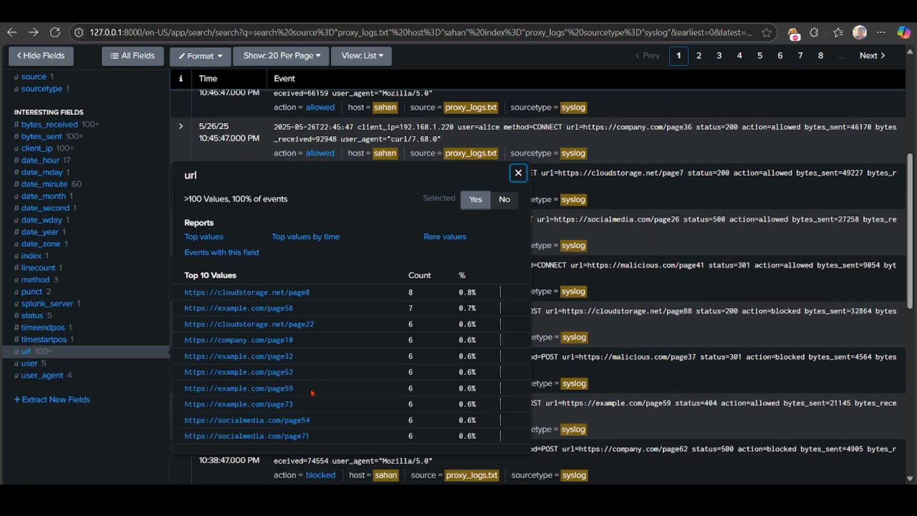
{"action": "scroll", "coordinate": [312, 393], "scroll_direction": "up", "scroll_amount": 1}
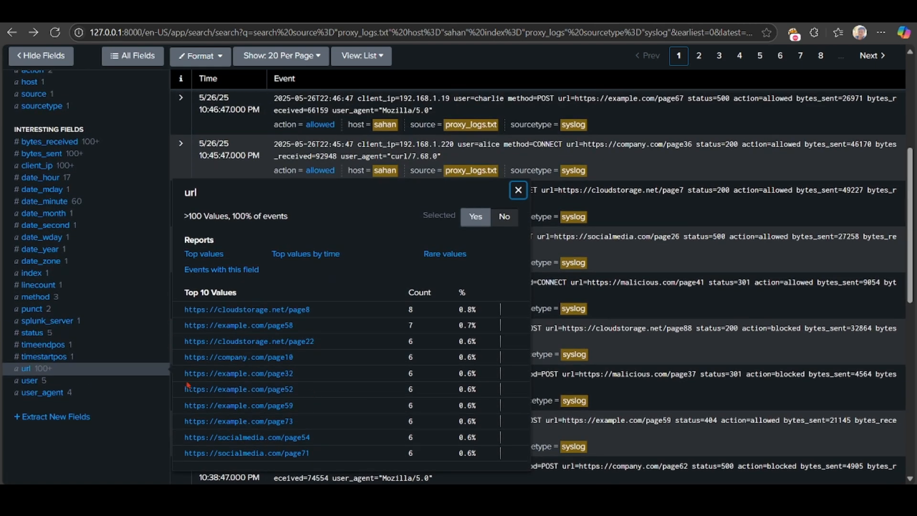
{"action": "left_click", "coordinate": [30, 396]}
- Filter the proxy log events to blocked requests from the action field's values
{"action": "scroll", "coordinate": [29, 397], "scroll_direction": "up", "scroll_amount": 2}
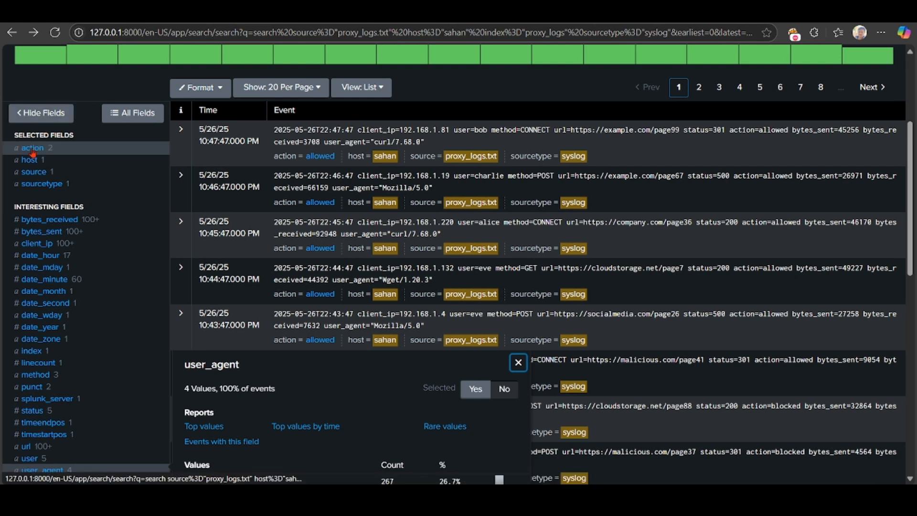
{"action": "left_click", "coordinate": [33, 150]}
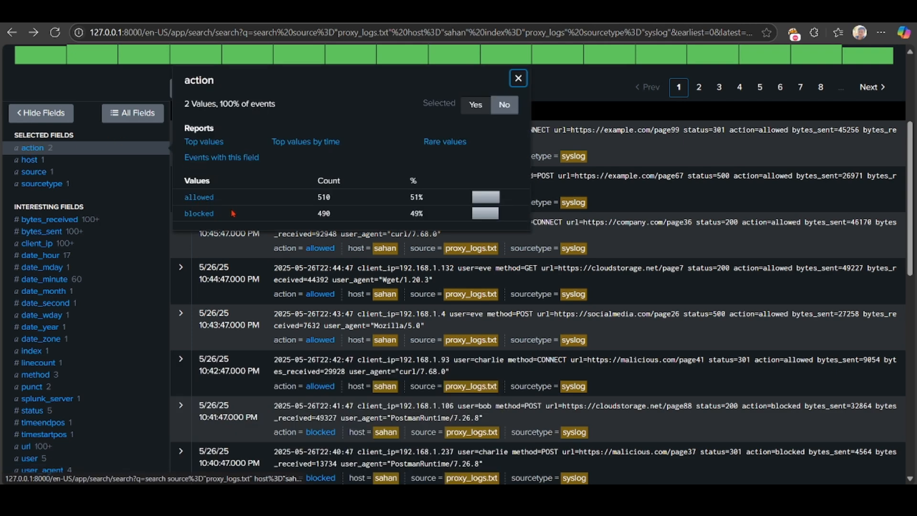
{"action": "left_click", "coordinate": [200, 213]}
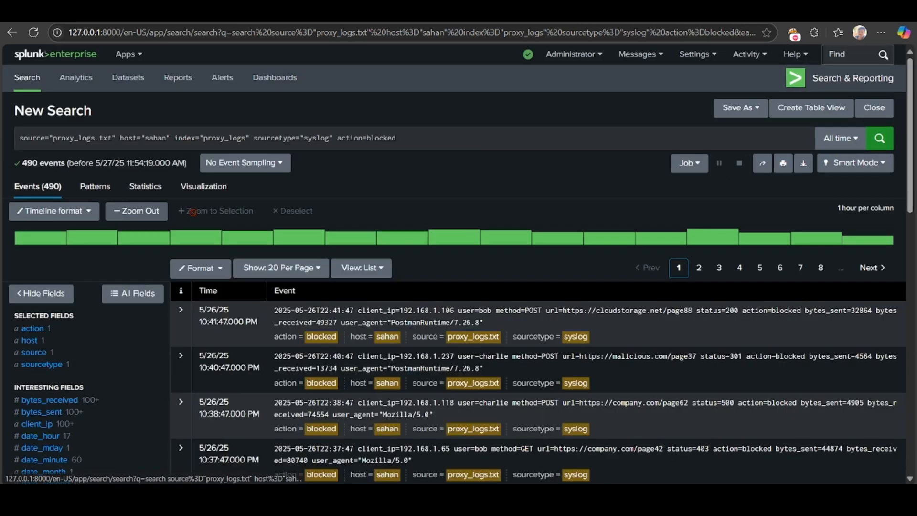
- Add the user value of the first blocked event to the search, opening the results in a new tab
{"action": "scroll", "coordinate": [193, 212], "scroll_direction": "down", "scroll_amount": 4}
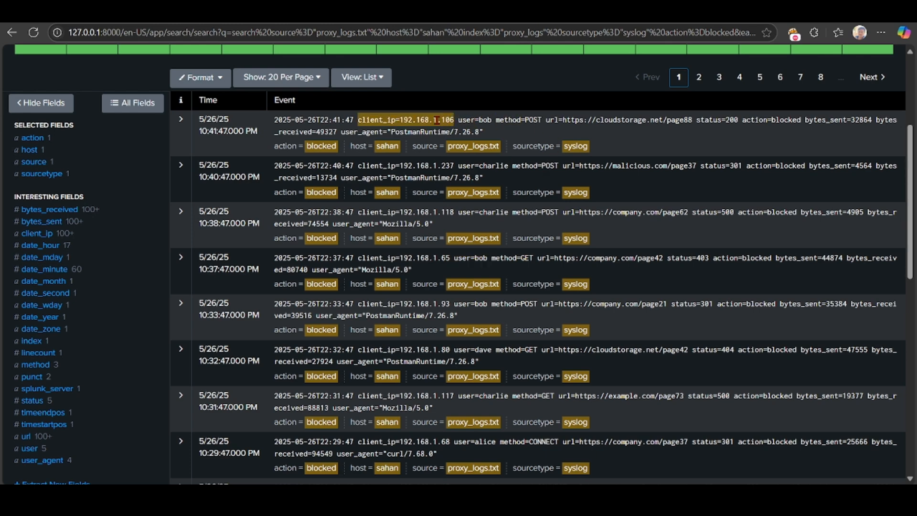
{"action": "left_click", "coordinate": [485, 121]}
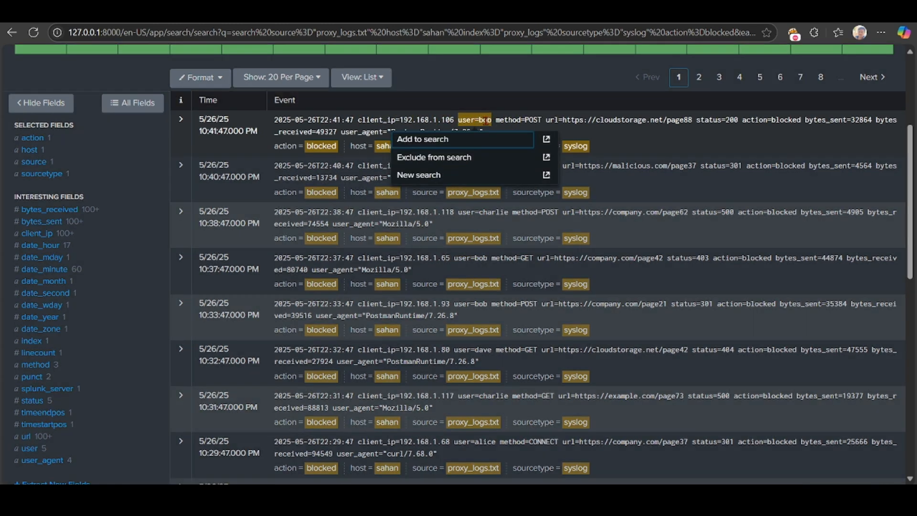
{"action": "left_click", "coordinate": [546, 140]}
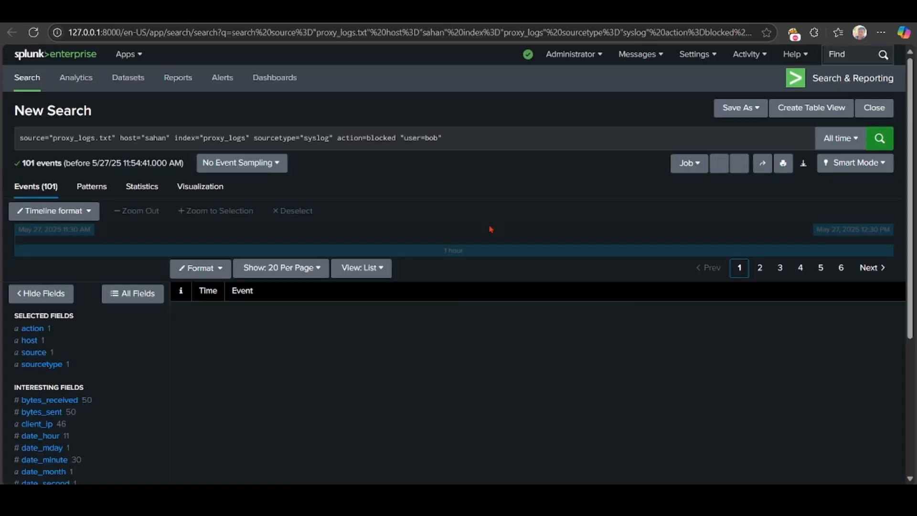
- Browse the first two result pages of the selected user's blocked events
{"action": "scroll", "coordinate": [490, 230], "scroll_direction": "down", "scroll_amount": 4}
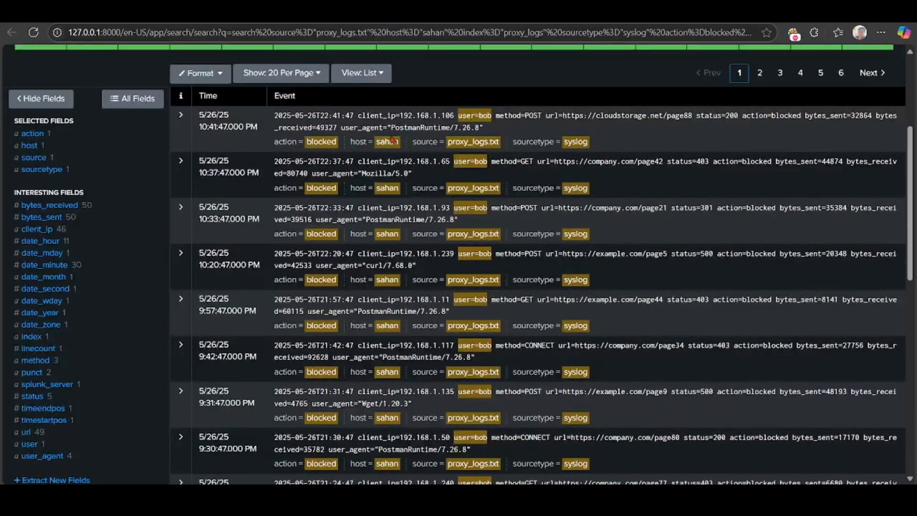
{"action": "scroll", "coordinate": [370, 300], "scroll_direction": "down", "scroll_amount": 12}
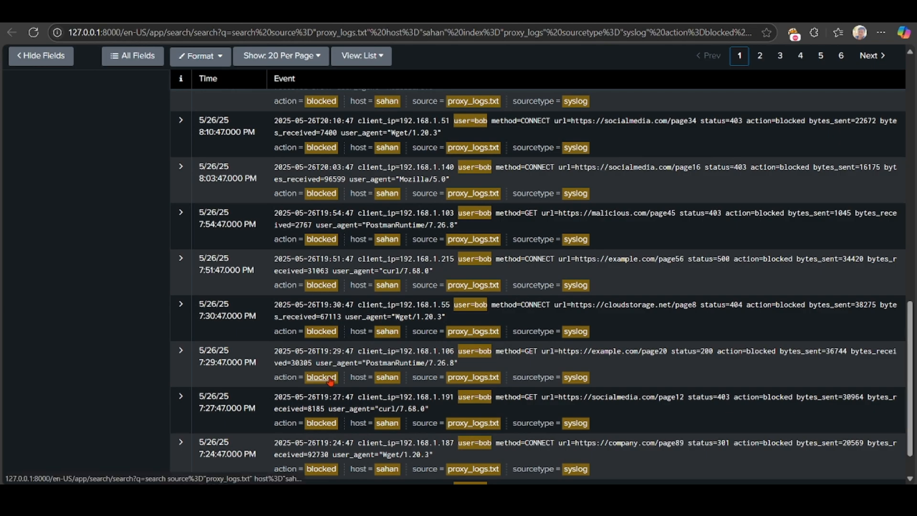
{"action": "scroll", "coordinate": [330, 380], "scroll_direction": "down", "scroll_amount": 1}
{"action": "scroll", "coordinate": [330, 382], "scroll_direction": "up", "scroll_amount": 15}
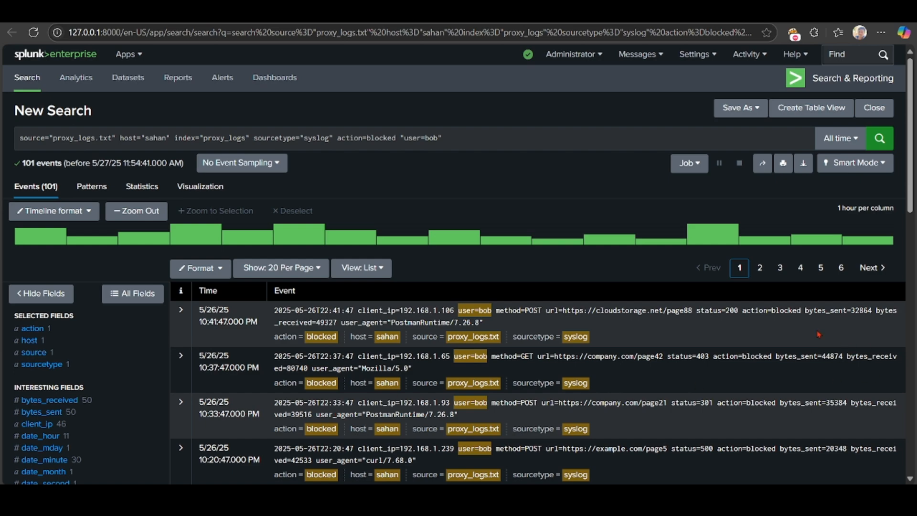
{"action": "left_click", "coordinate": [763, 278]}
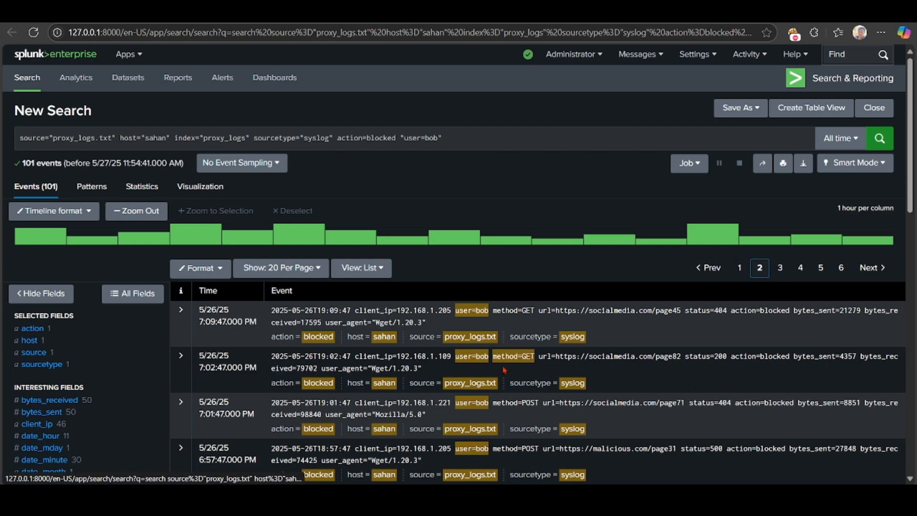
{"action": "scroll", "coordinate": [494, 375], "scroll_direction": "down", "scroll_amount": 5}
{"action": "scroll", "coordinate": [495, 375], "scroll_direction": "up", "scroll_amount": 5}
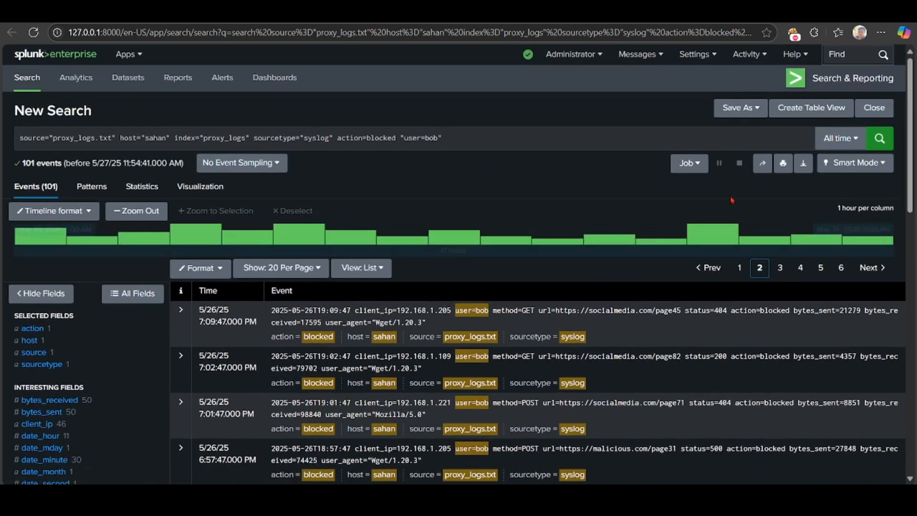
- Return to the first result page and examine the urls, status codes and user agents of the user's blocked requests
{"action": "left_click", "coordinate": [741, 269]}
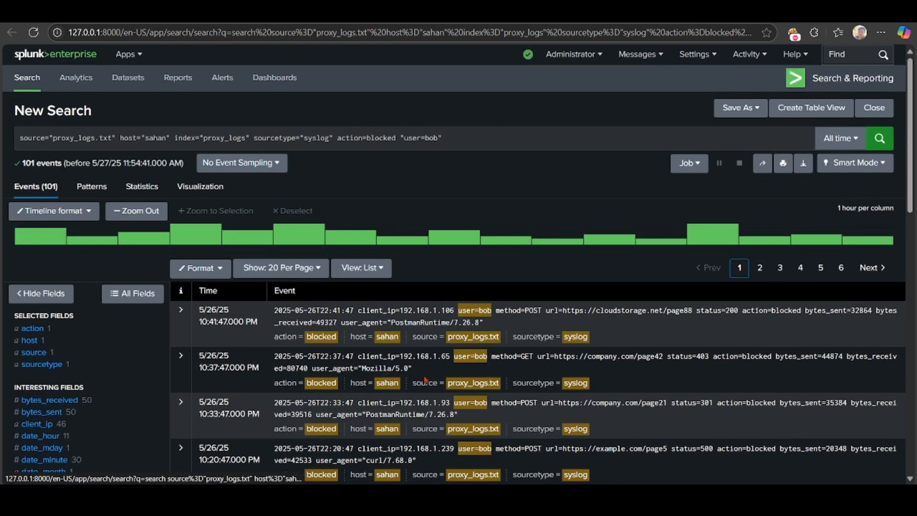
{"action": "scroll", "coordinate": [423, 376], "scroll_direction": "down", "scroll_amount": 3}
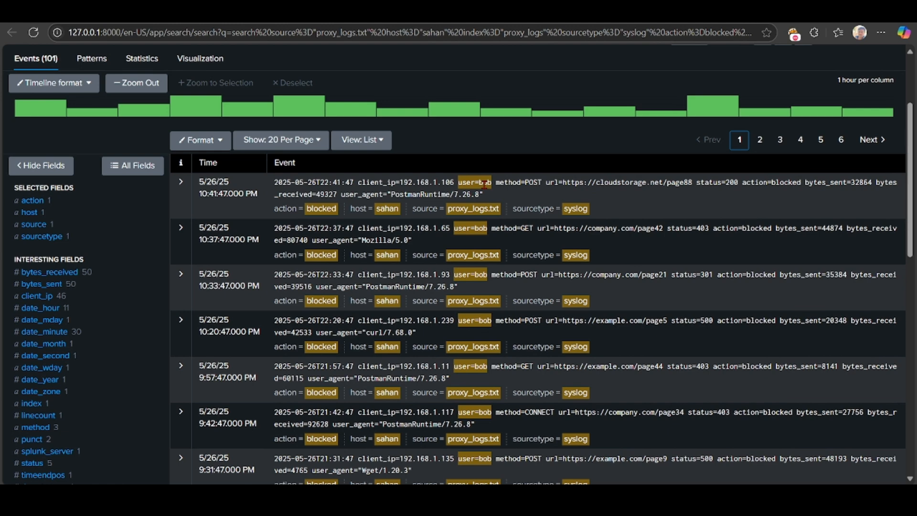
{"action": "scroll", "coordinate": [485, 184], "scroll_direction": "down", "scroll_amount": 5}
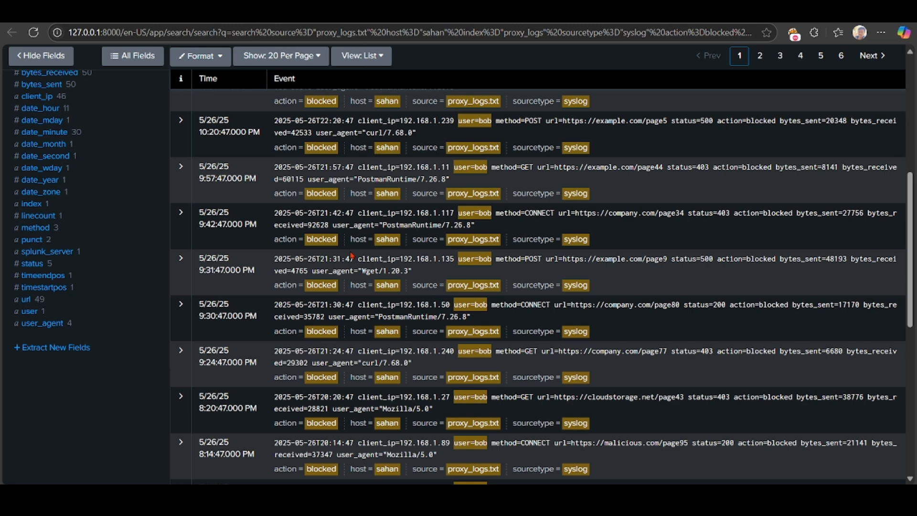
{"action": "scroll", "coordinate": [352, 256], "scroll_direction": "down", "scroll_amount": 3}
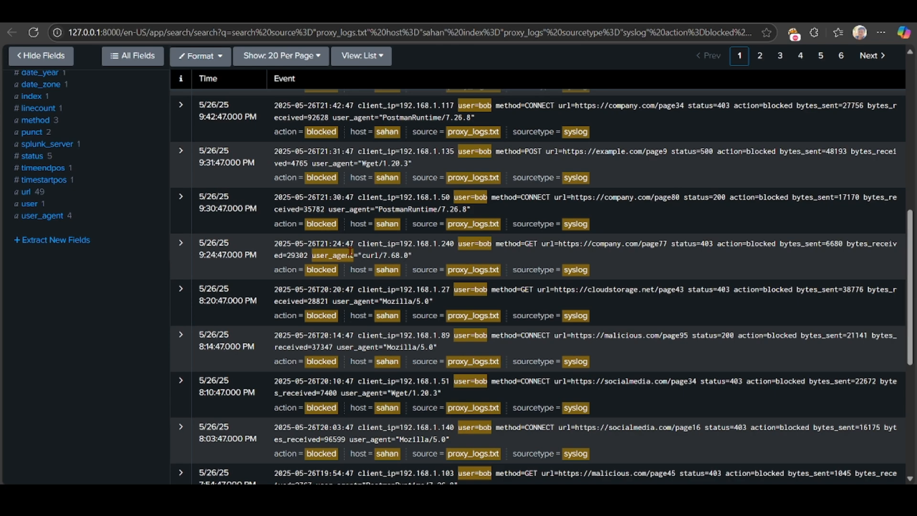
{"action": "scroll", "coordinate": [284, 340], "scroll_direction": "down", "scroll_amount": 4}
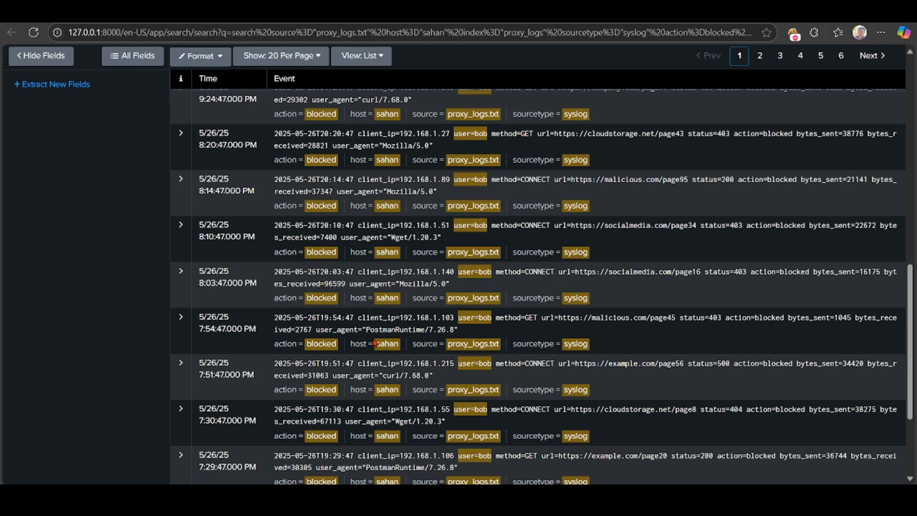
{"action": "scroll", "coordinate": [376, 343], "scroll_direction": "down", "scroll_amount": 3}
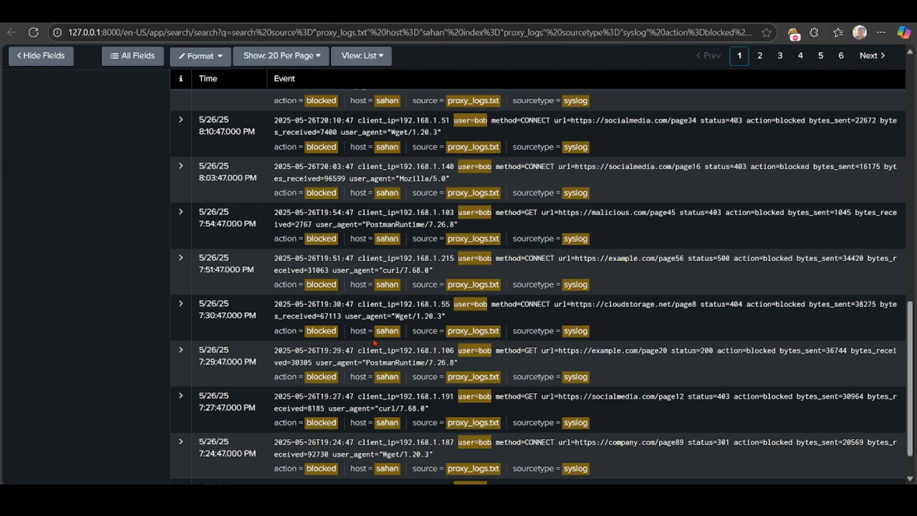
- Skim the user's blocked events on the first result page again, comparing their request methods, urls and user agents
{"action": "scroll", "coordinate": [376, 342], "scroll_direction": "down", "scroll_amount": 1}
{"action": "scroll", "coordinate": [374, 341], "scroll_direction": "up", "scroll_amount": 15}
{"action": "scroll", "coordinate": [372, 337], "scroll_direction": "down", "scroll_amount": 5}
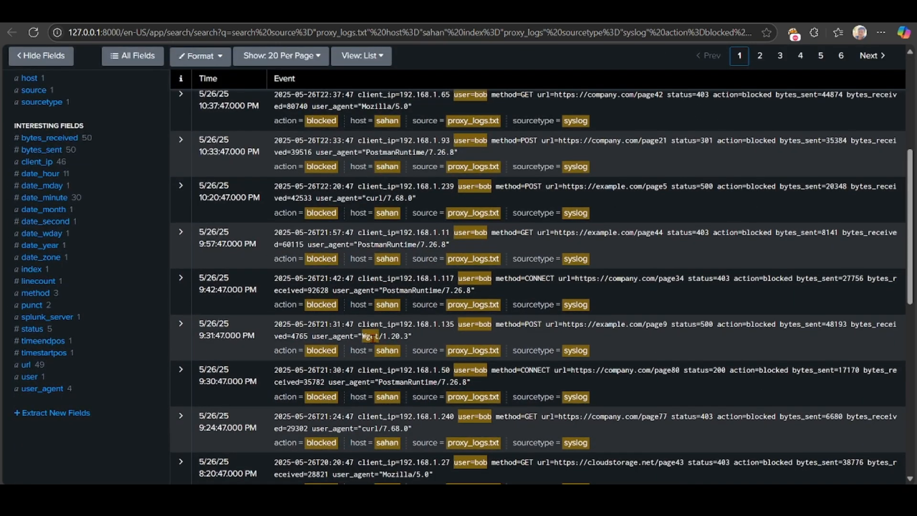
{"action": "scroll", "coordinate": [372, 337], "scroll_direction": "up", "scroll_amount": 5}
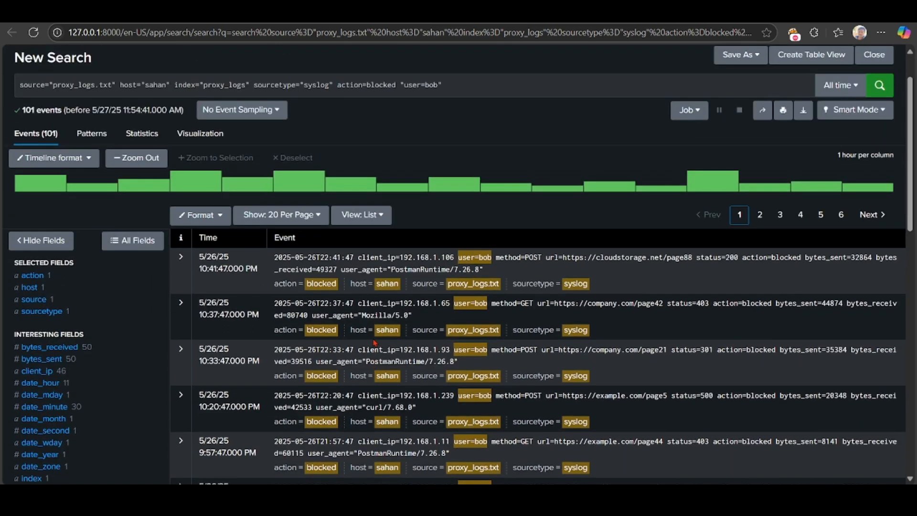
{"action": "scroll", "coordinate": [372, 338], "scroll_direction": "down", "scroll_amount": 4}
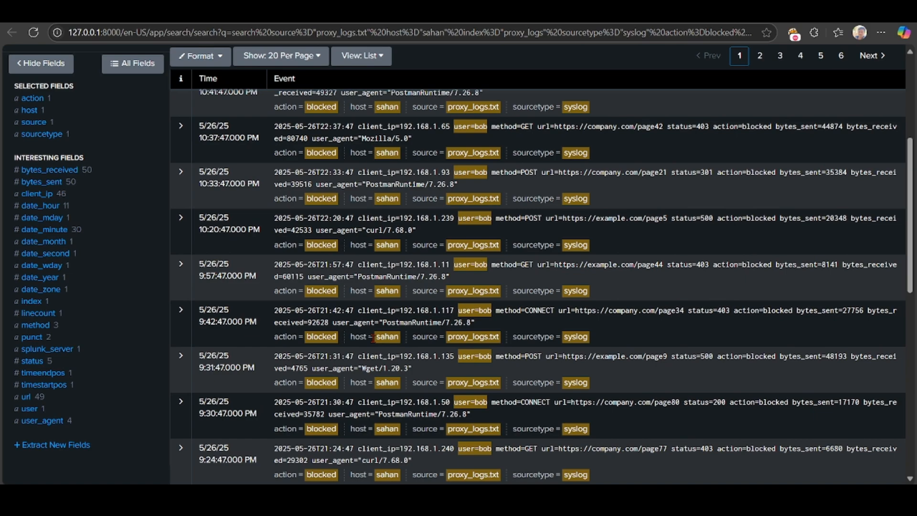
{"action": "scroll", "coordinate": [373, 337], "scroll_direction": "up", "scroll_amount": 10}
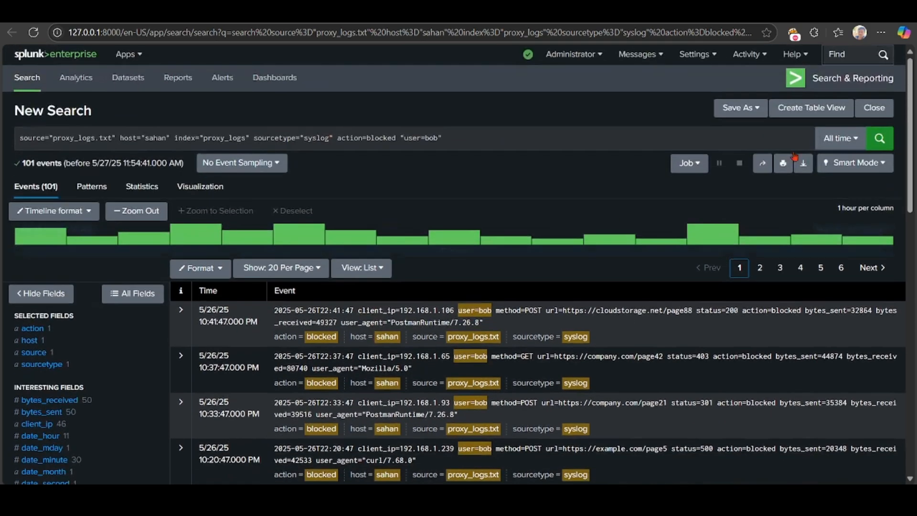
- Start saving the blocked-request search for the selected user as an alert titled insider
{"action": "left_click", "coordinate": [740, 108]}
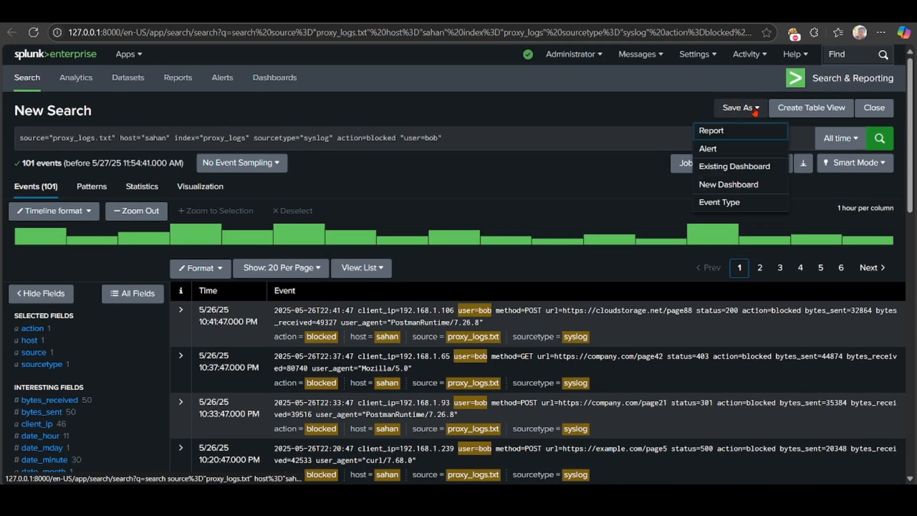
{"action": "left_click", "coordinate": [734, 150]}
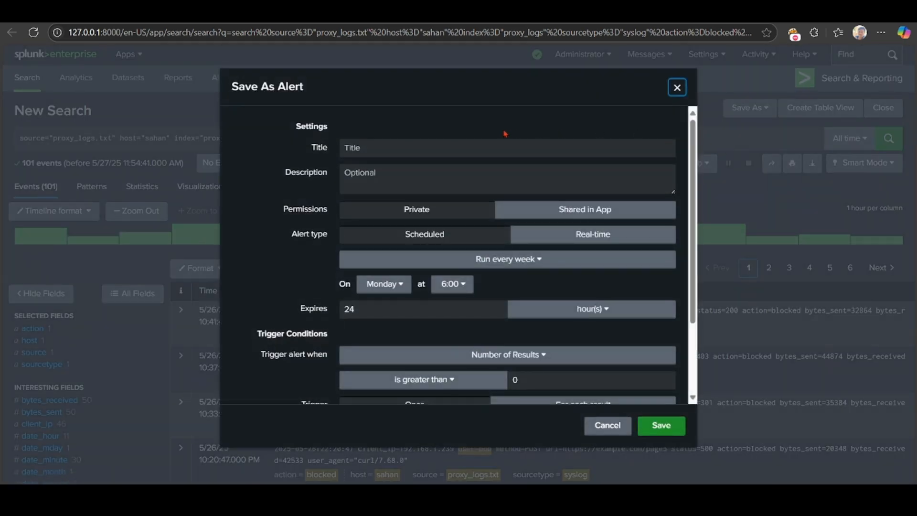
{"action": "left_click", "coordinate": [461, 147]}
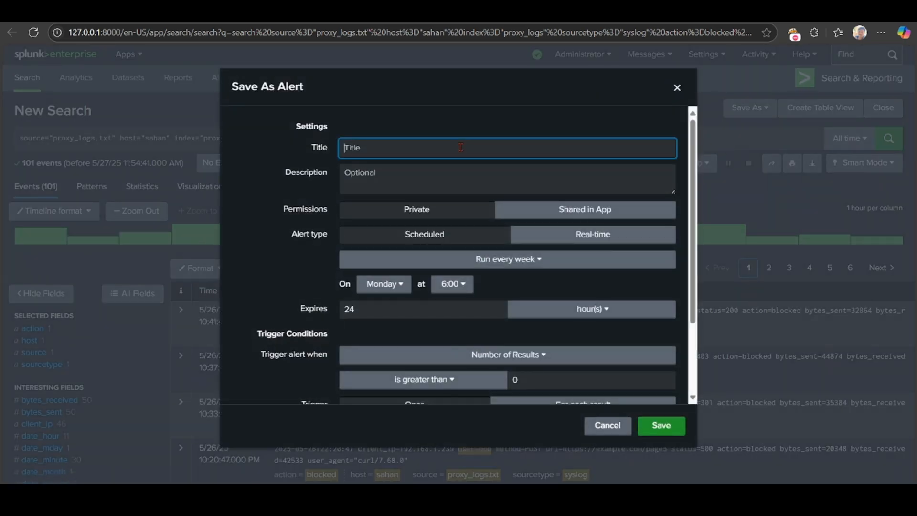
{"action": "type", "text": "insider"}
- Add a Send email trigger action to the alert and save it
{"action": "scroll", "coordinate": [461, 147], "scroll_direction": "down", "scroll_amount": 2}
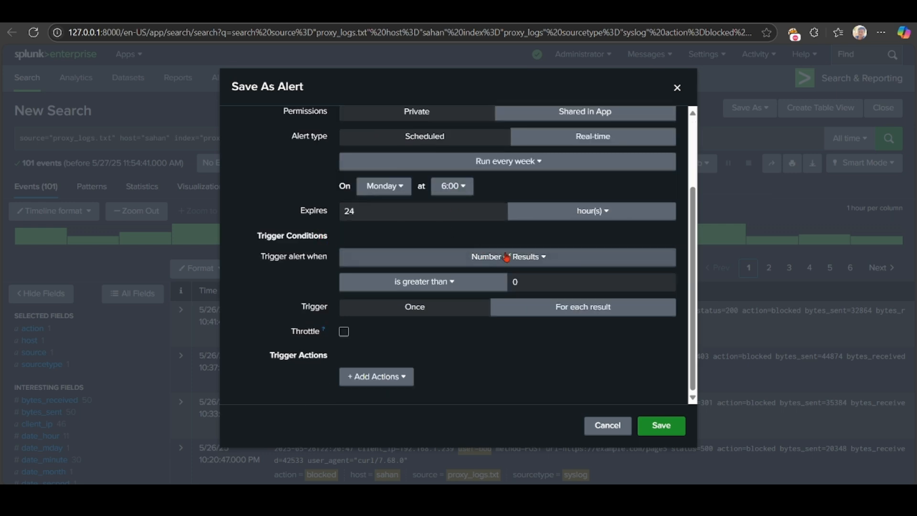
{"action": "left_click", "coordinate": [377, 379]}
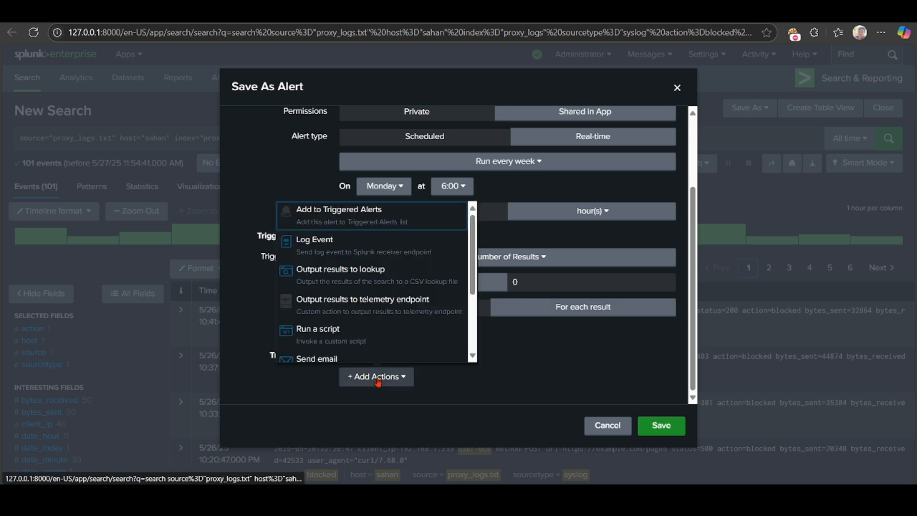
{"action": "left_click", "coordinate": [317, 359]}
{"action": "left_click", "coordinate": [662, 427]}
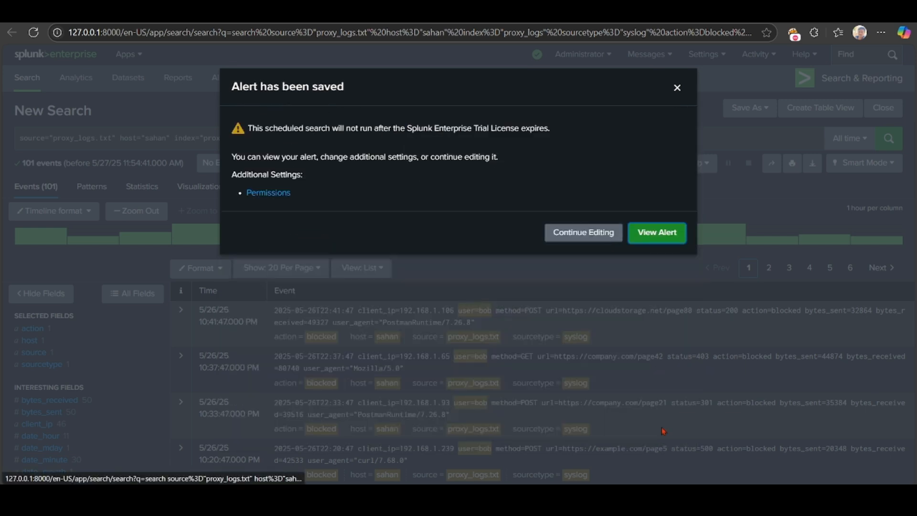
- View the saved alert's details, go to the list of all alerts and open the insider alert from there
{"action": "left_click", "coordinate": [652, 237]}
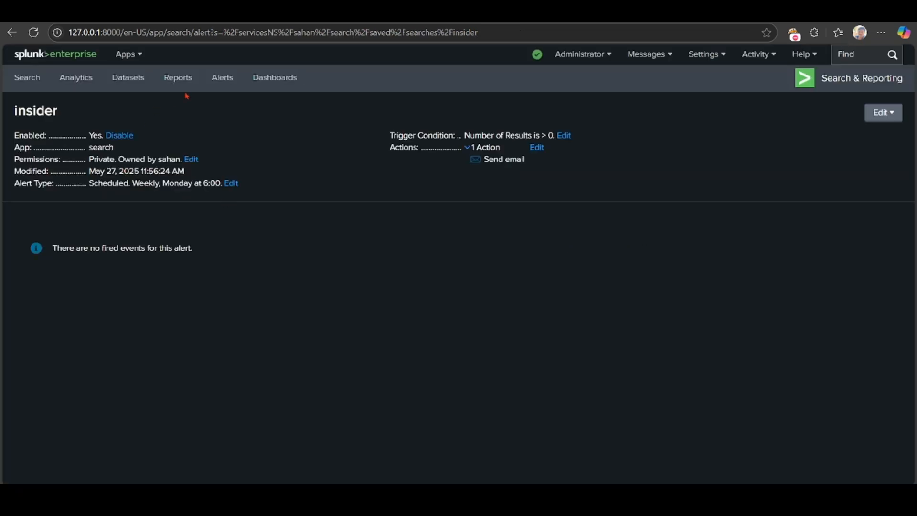
{"action": "left_click", "coordinate": [217, 85]}
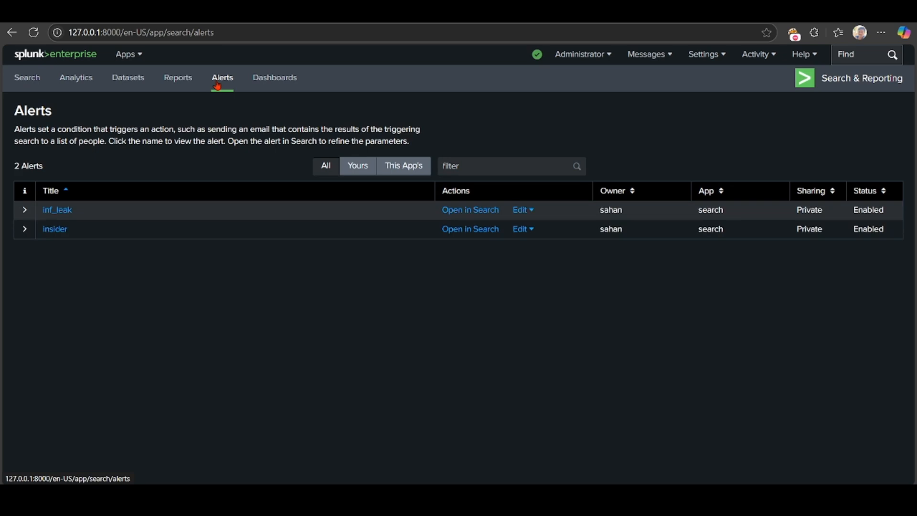
{"action": "left_click", "coordinate": [51, 234]}
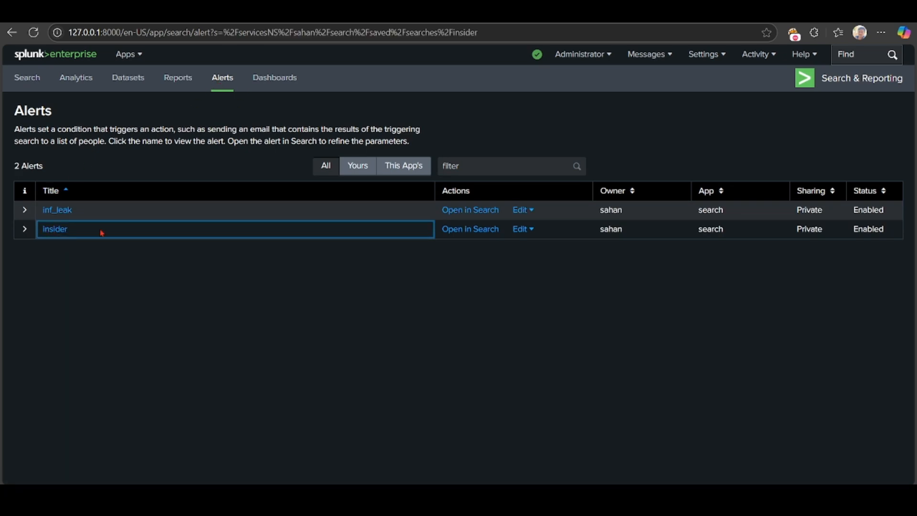